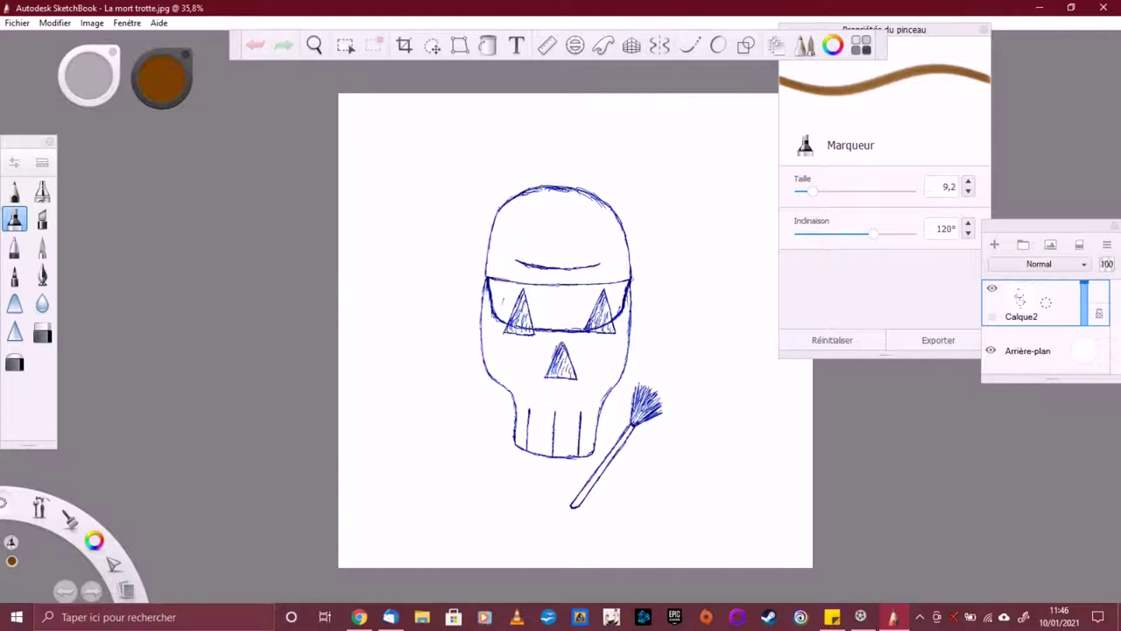
Add a new layer above the Union Jack layer and hide the flag to reveal the blue skull sketch
click(44, 58)
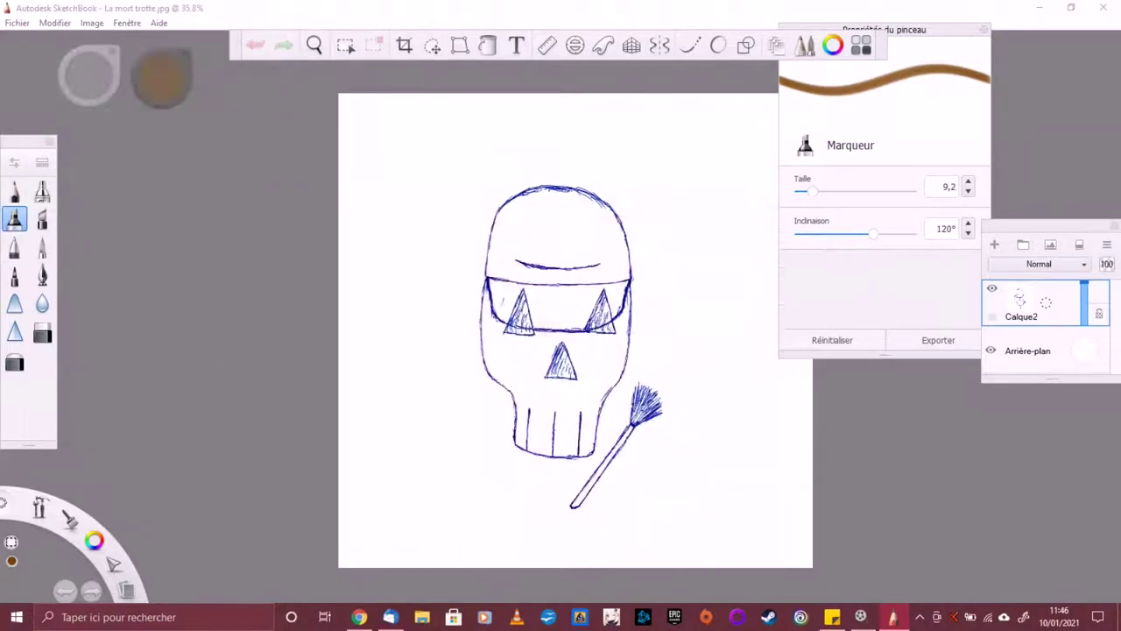
click(664, 525)
click(991, 335)
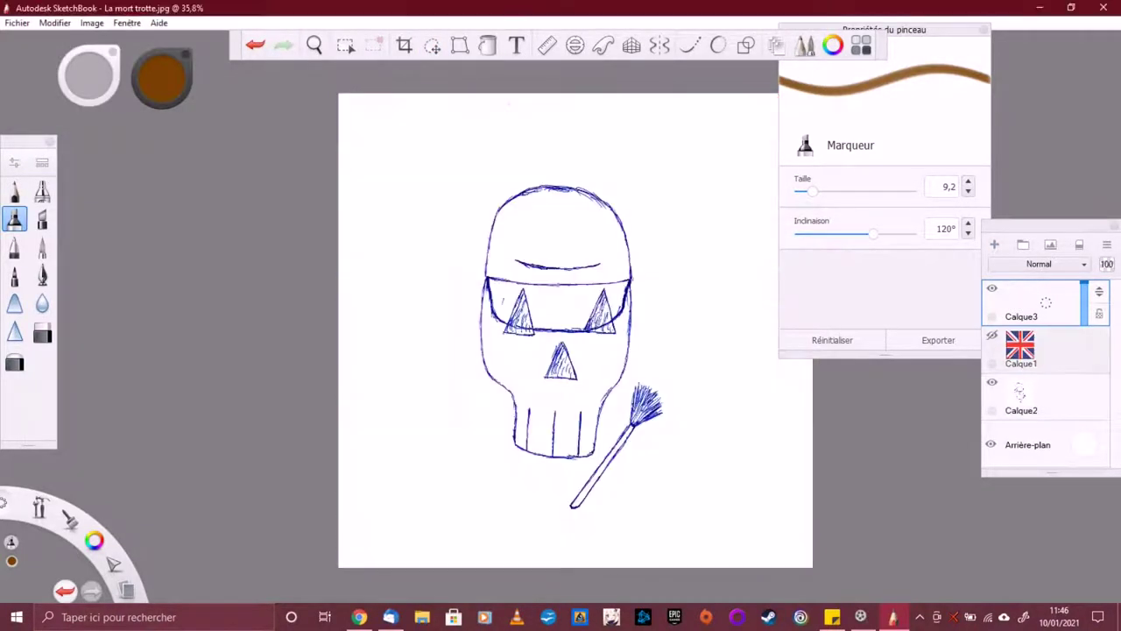
Set up the marker in white at size 14.3 with vertical symmetry and the steady stroke enabled
click(659, 45)
drag(162, 77, 162, 44)
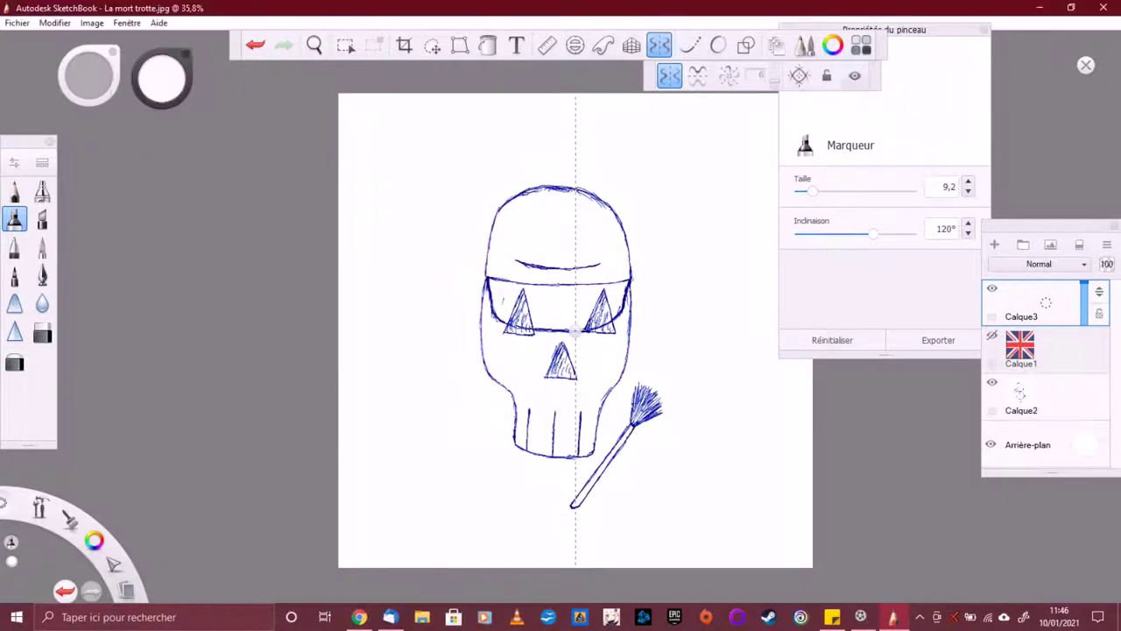
drag(885, 29, 826, 146)
scroll(650, 351, up, 2)
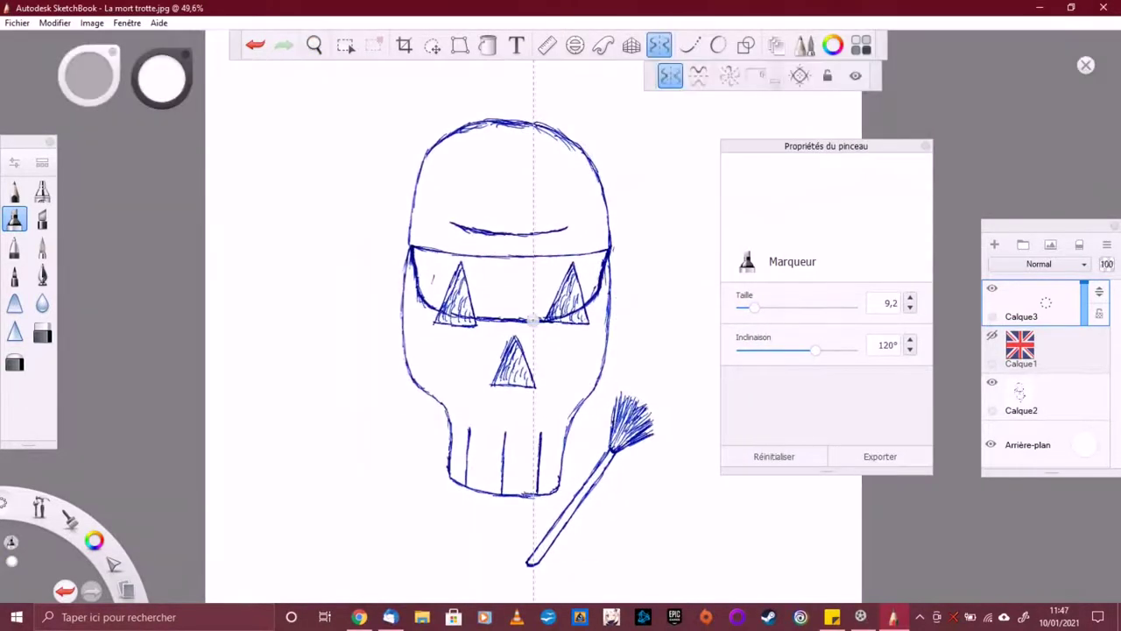
drag(754, 308, 762, 307)
click(689, 44)
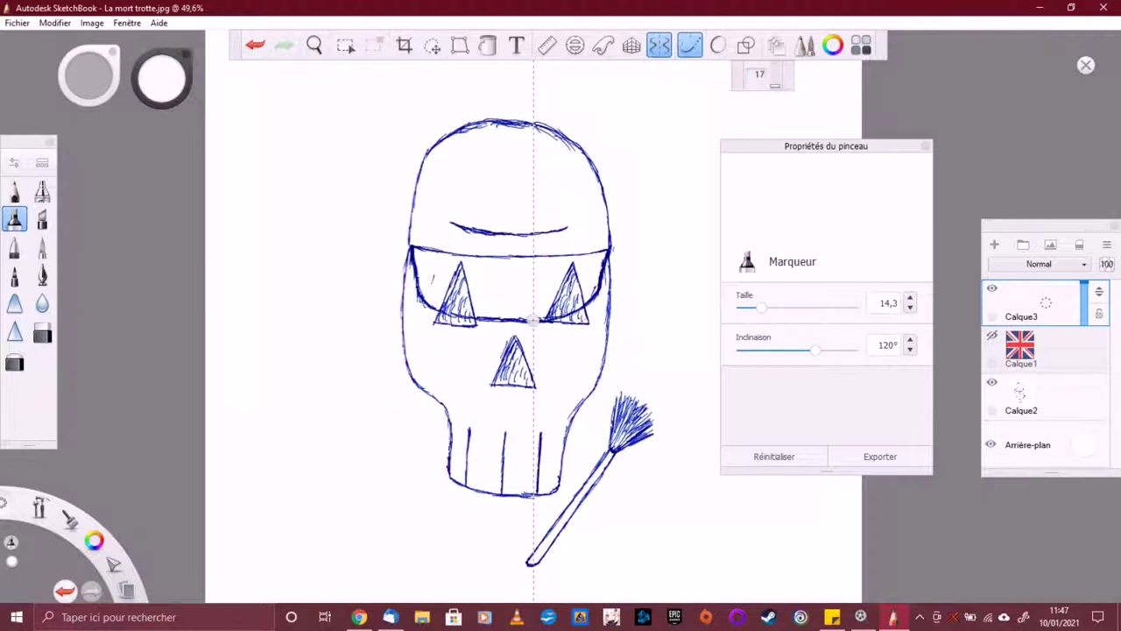
Trace the skull's outline in mirrored white strokes on the new layer and show the Union Jack layer beneath it
drag(428, 390, 447, 469)
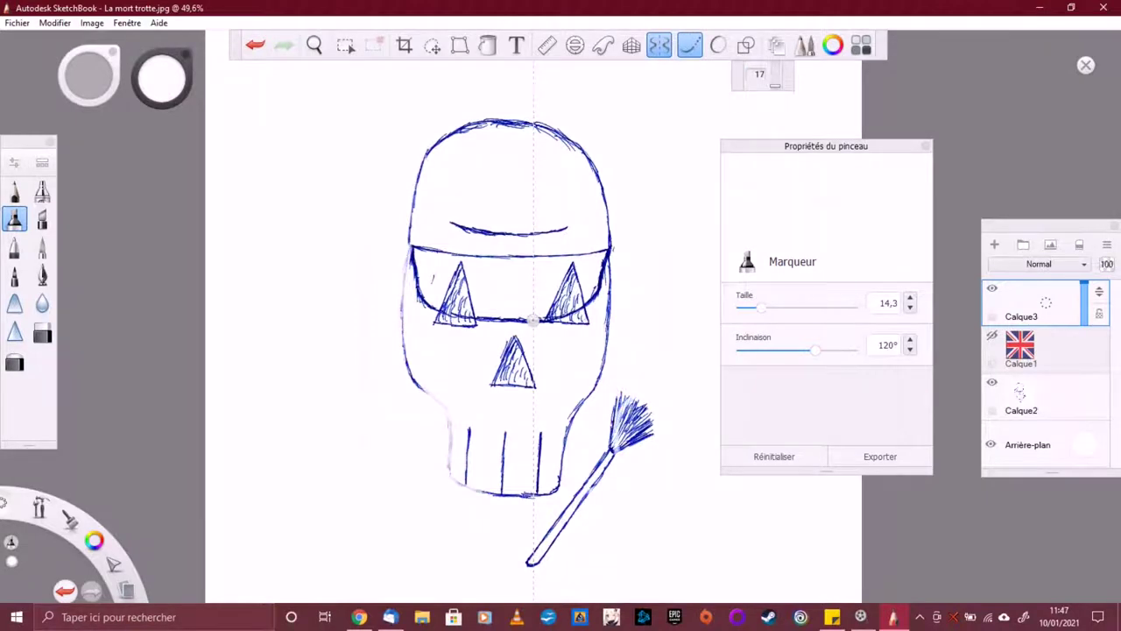
click(991, 335)
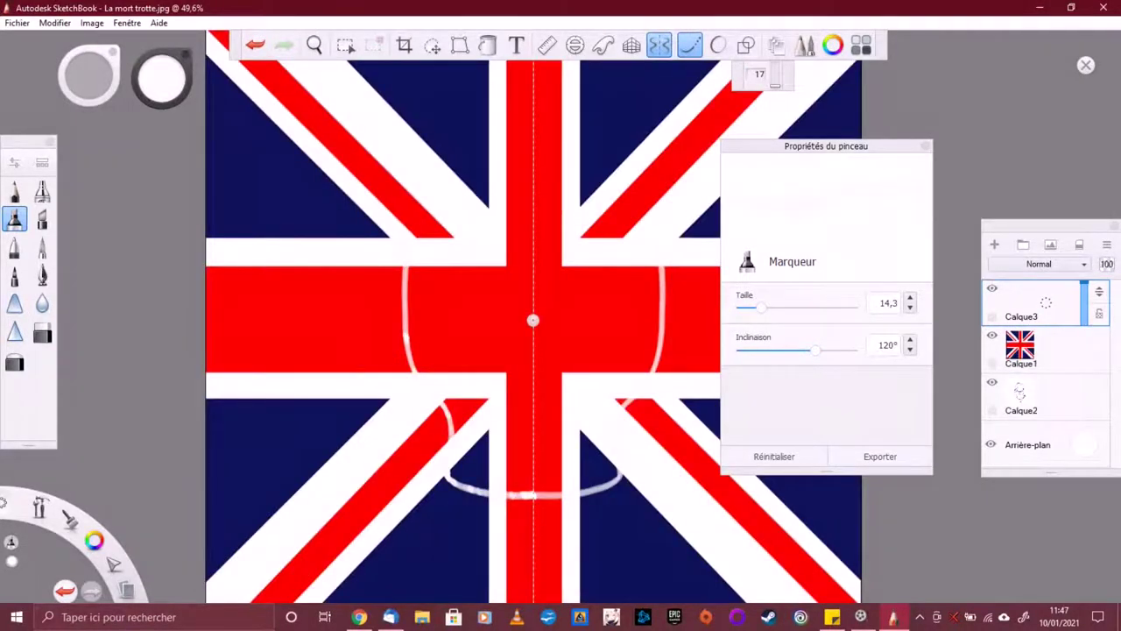
click(991, 335)
click(991, 335)
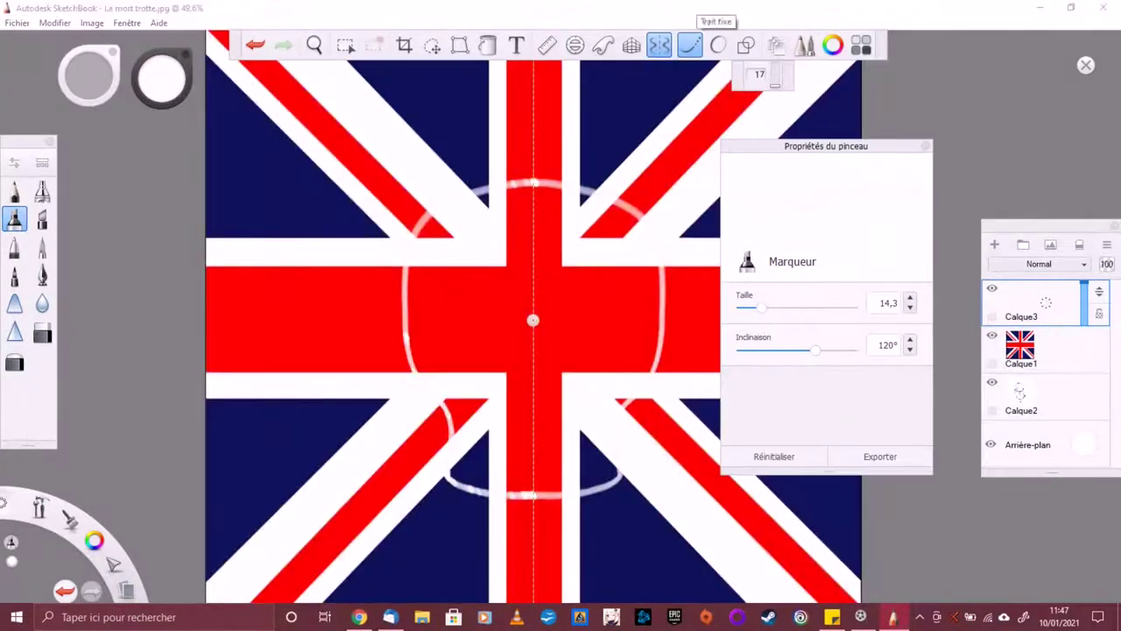
Turn off symmetry and steady stroke and fill the inside of the skull outline with white marker at size 40.6
click(689, 45)
click(659, 45)
mouse_move(508, 261)
mouse_down()
mouse_move(511, 299)
mouse_move(525, 215)
mouse_move(543, 198)
mouse_move(447, 364)
mouse_move(455, 412)
mouse_move(419, 324)
mouse_move(434, 271)
mouse_up()
mouse_move(451, 407)
mouse_down()
mouse_move(526, 403)
mouse_move(551, 228)
mouse_move(591, 215)
mouse_move(600, 285)
mouse_move(617, 294)
mouse_move(617, 214)
mouse_up()
drag(604, 263, 552, 337)
mouse_move(613, 232)
mouse_down()
mouse_move(648, 346)
mouse_move(624, 401)
mouse_up()
mouse_move(617, 306)
mouse_down()
mouse_move(565, 355)
mouse_move(526, 451)
mouse_move(524, 484)
mouse_move(537, 478)
mouse_up()
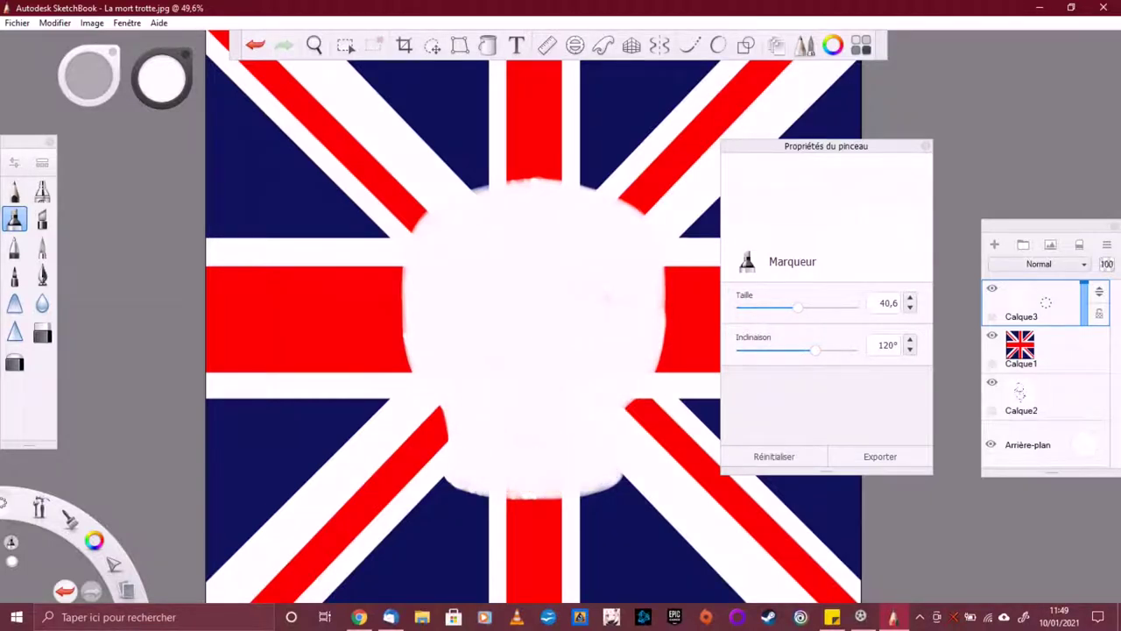
On a new layer, outline two mirrored triangular eye sockets in light grey with the marker at size 14.8
click(659, 44)
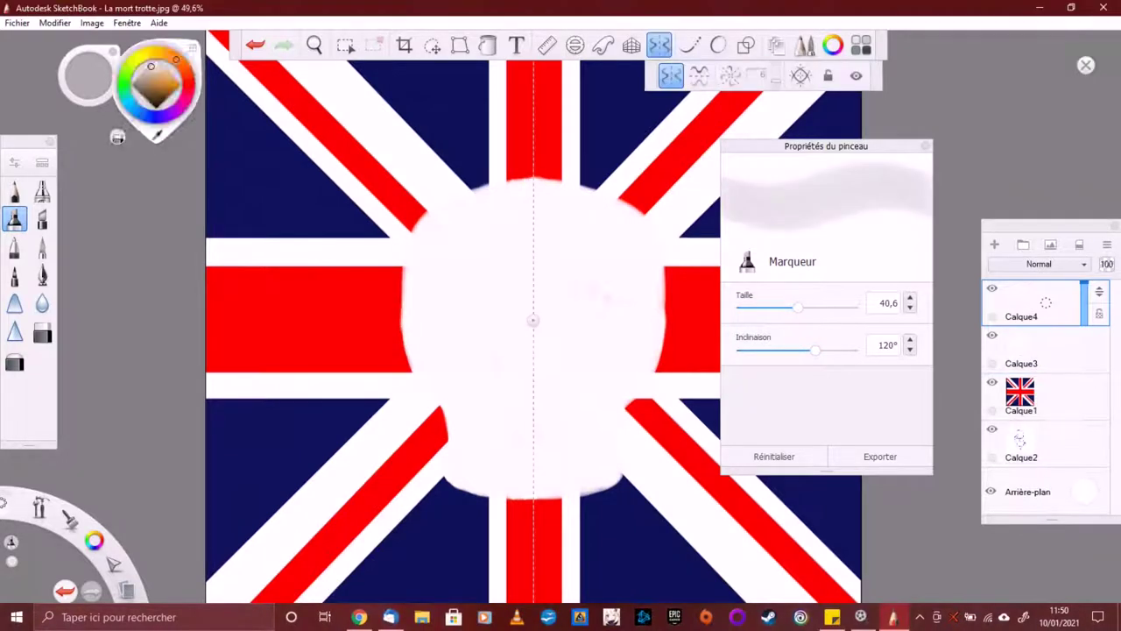
click(689, 44)
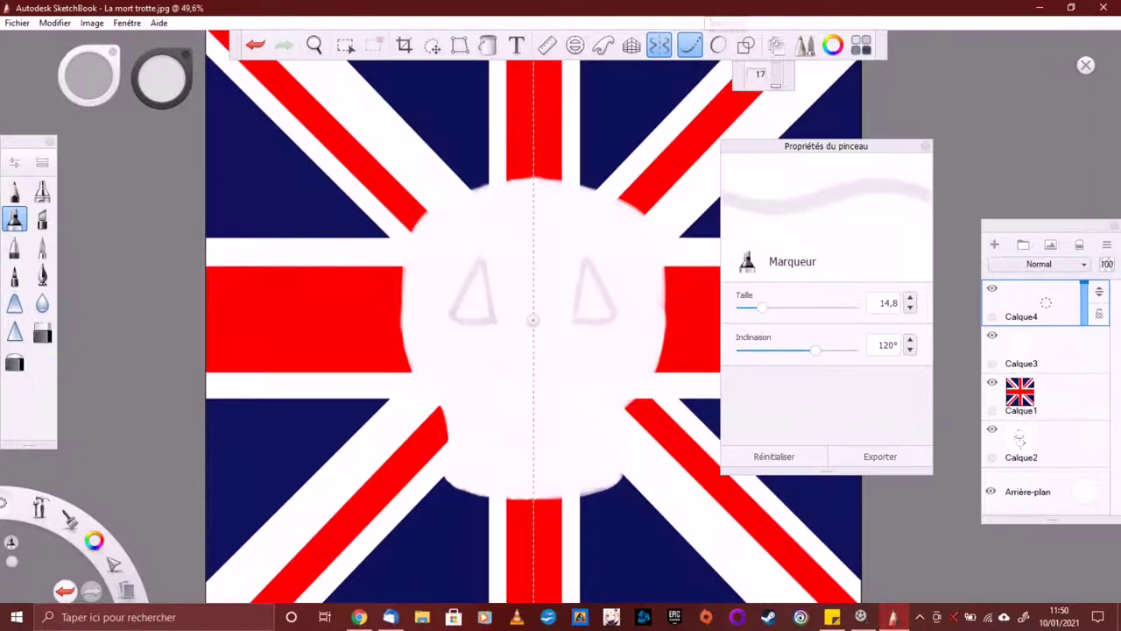
click(432, 45)
Fill both triangular eye sockets with light grey using the marker at size 20.8
mouse_move(503, 283)
mouse_down()
mouse_move(532, 291)
mouse_move(504, 278)
mouse_up()
scroll(526, 351, up, 3)
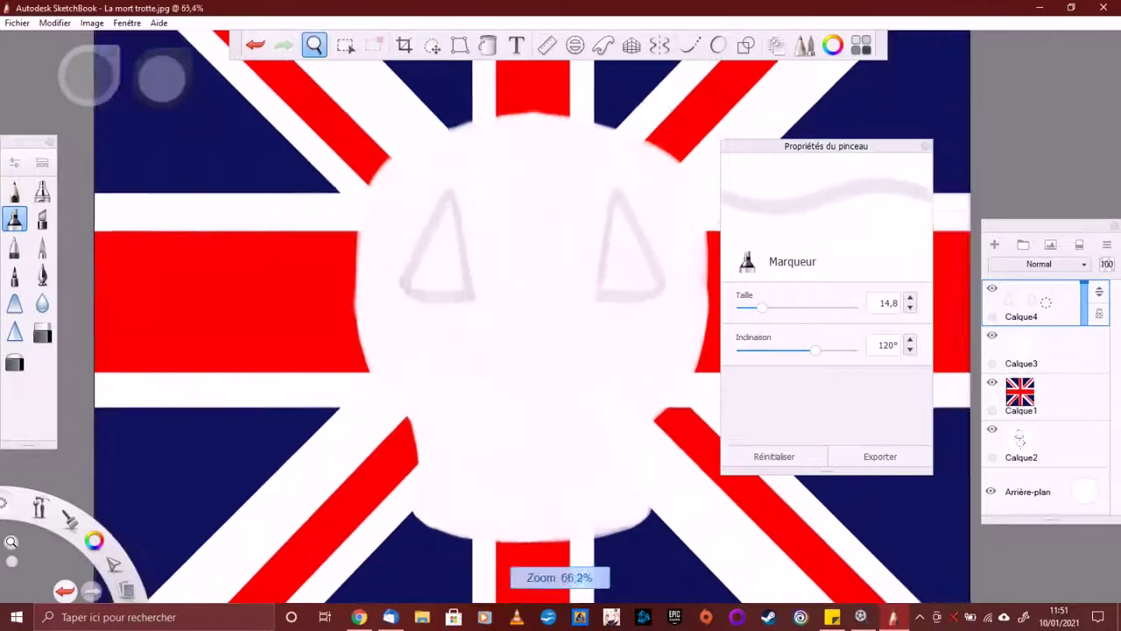
drag(762, 306, 769, 306)
mouse_move(422, 171)
mouse_down()
mouse_move(418, 240)
mouse_move(396, 254)
mouse_move(442, 259)
mouse_up()
mouse_move(632, 173)
mouse_down()
mouse_move(625, 219)
mouse_move(649, 271)
mouse_up()
drag(650, 192, 645, 268)
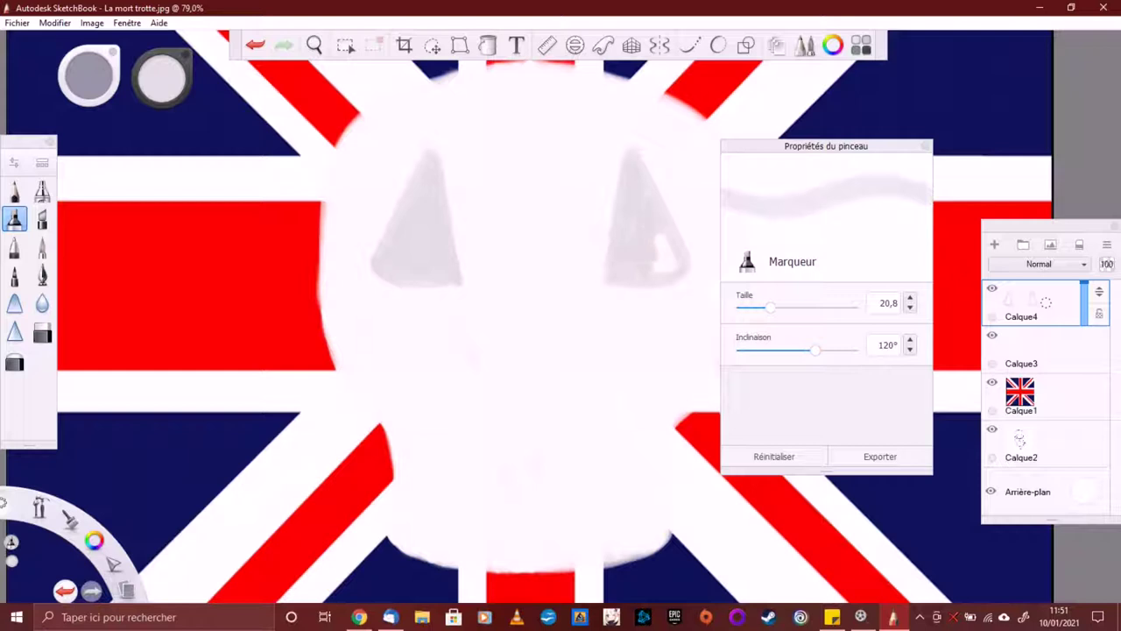
On a new layer, draw a symmetrical triangular nose below the eyes in light grey at size 14.8 and fill it
scroll(551, 313, down, 3)
key(ctrl+l)
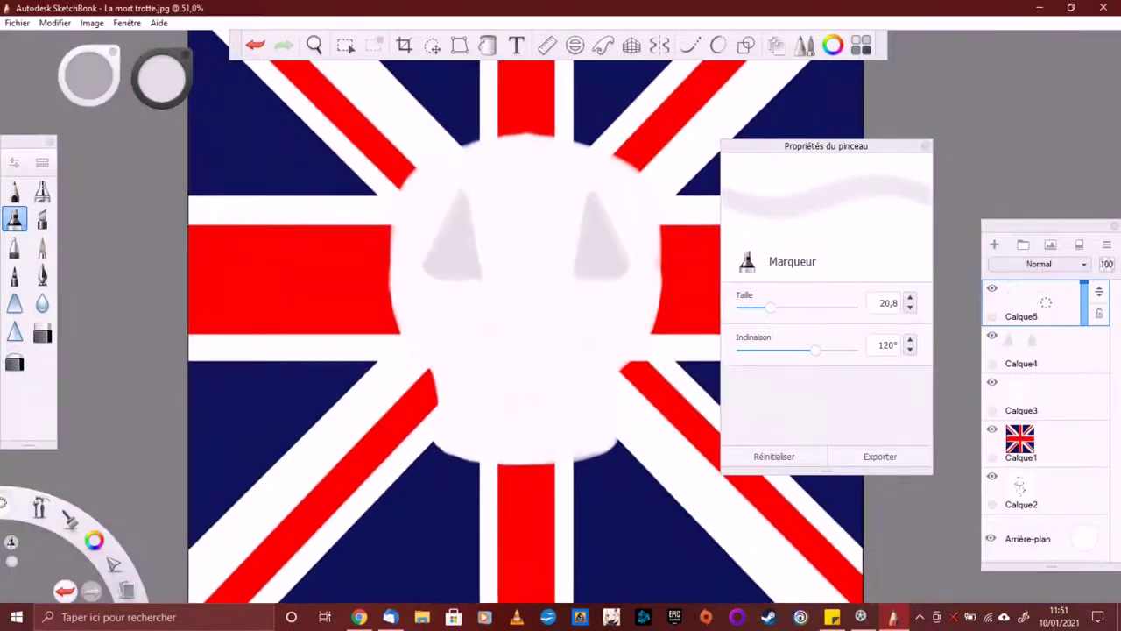
key(x)
key(bracketleft)
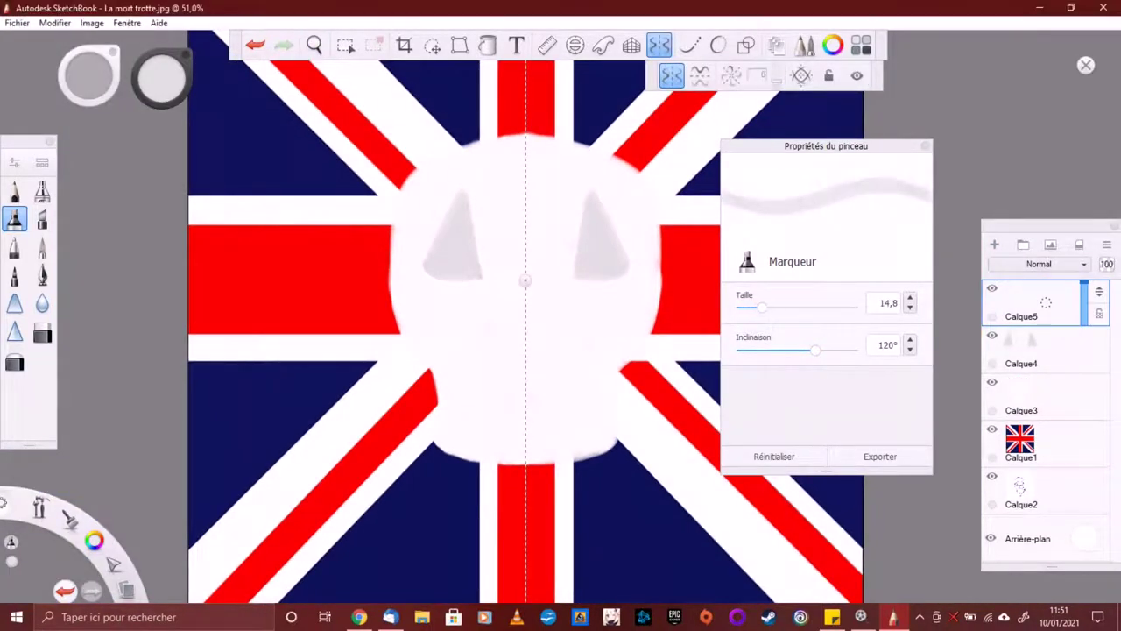
key(l)
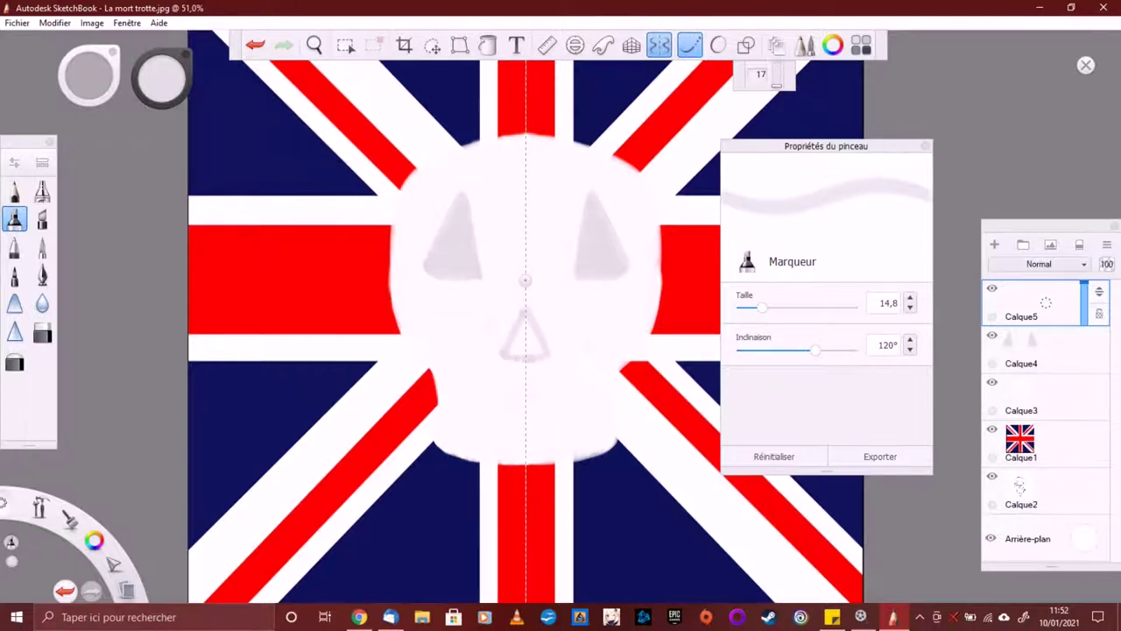
scroll(549, 435, up, 3)
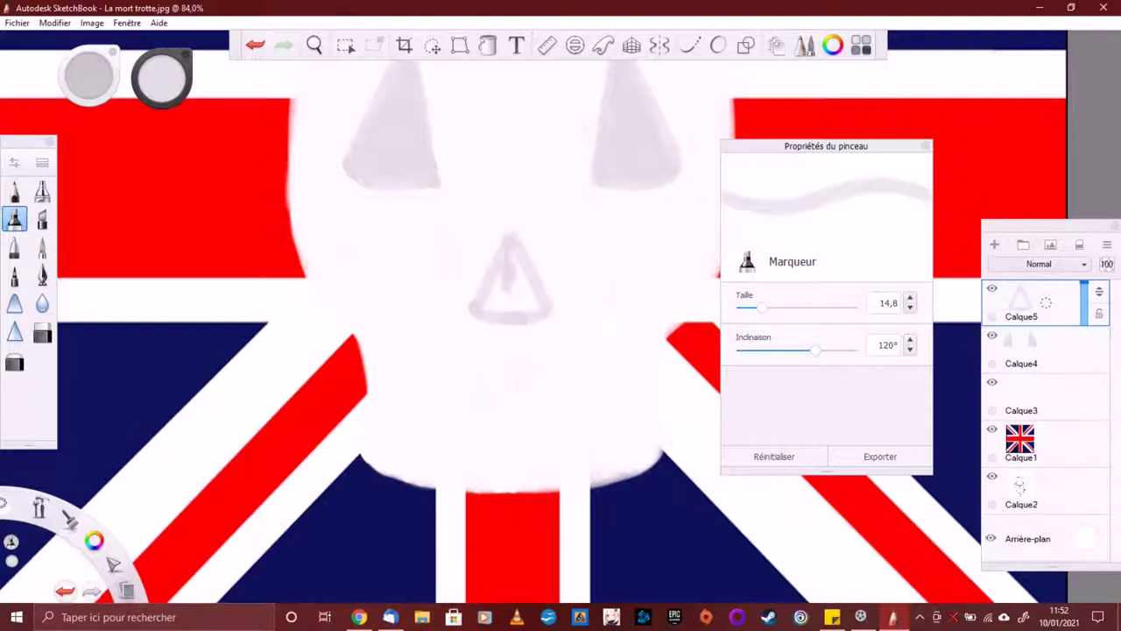
On a new layer, draw three mirrored pairs of light grey tooth lines in the jaw and tidy their ends with the hard eraser
key(ctrl+l)
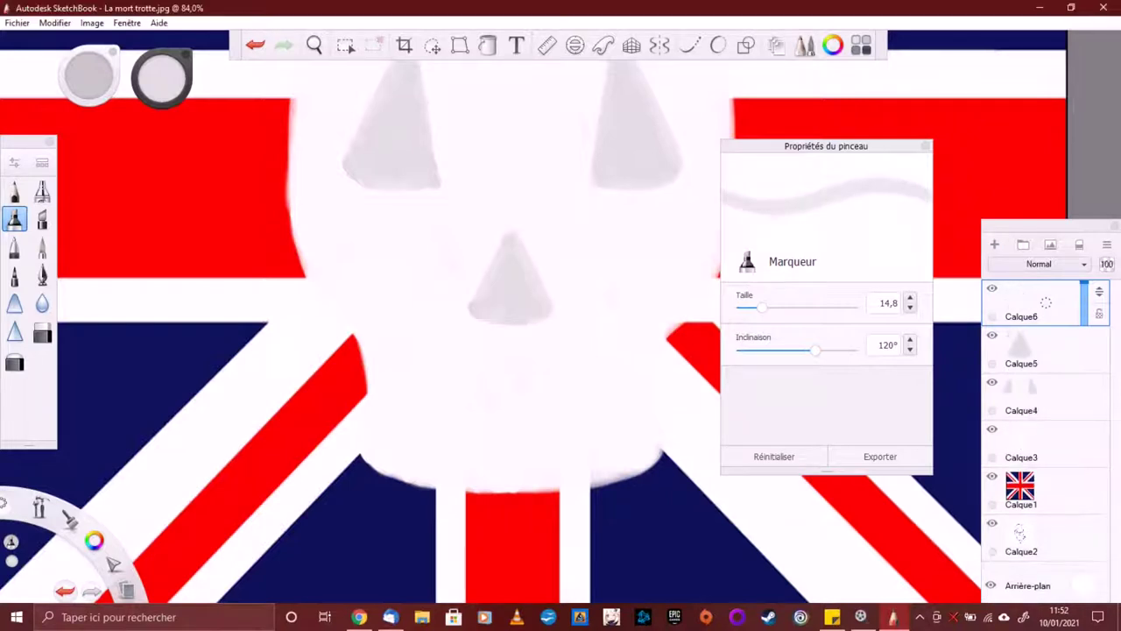
key(x)
drag(406, 395, 403, 455)
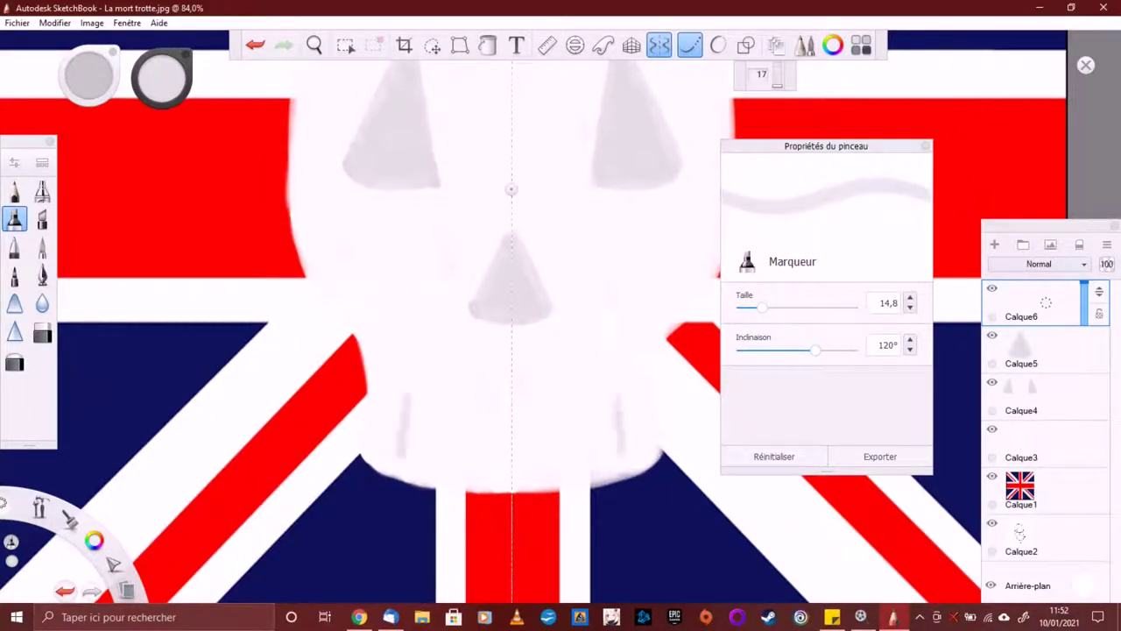
drag(456, 400, 449, 471)
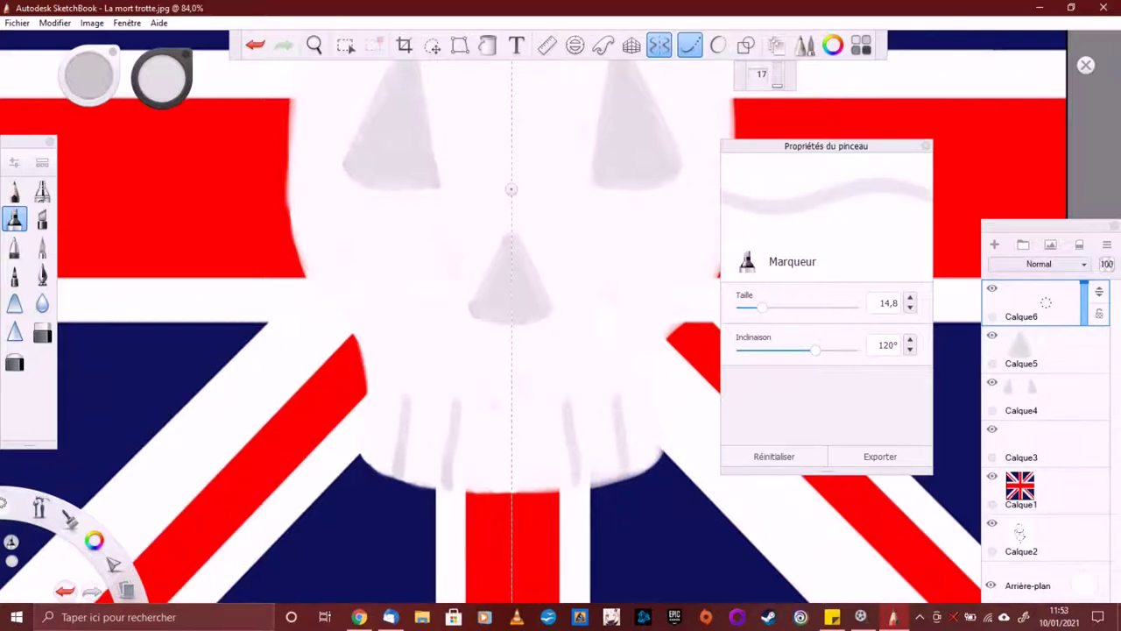
drag(495, 403, 494, 483)
key(space)
drag(570, 418, 499, 449)
key(e)
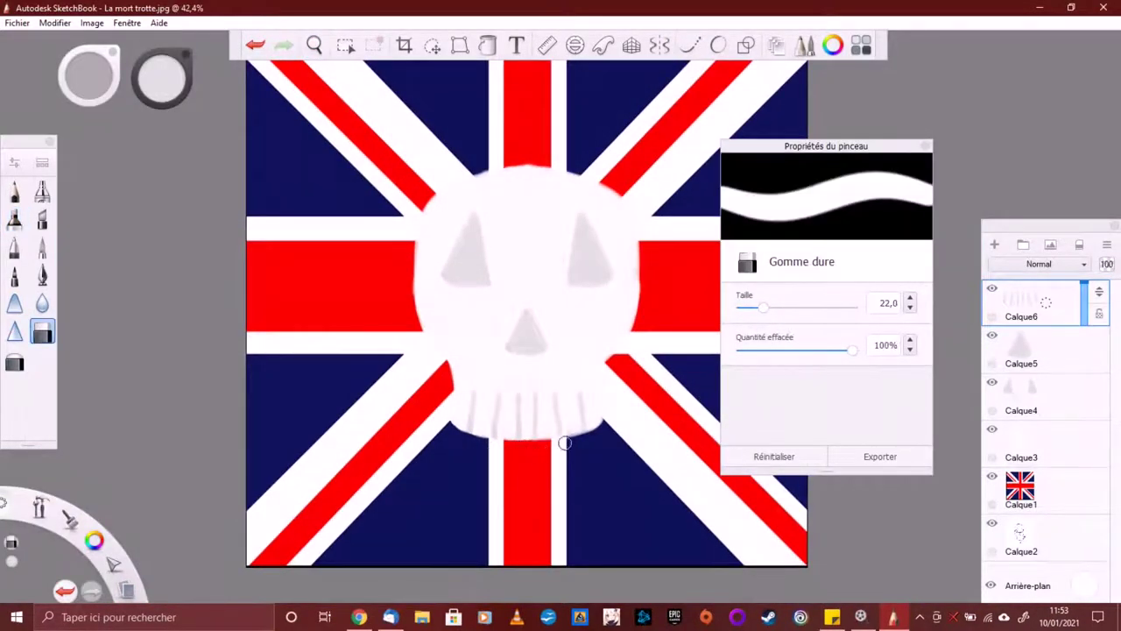
Select the white skull layer and add a new layer directly above it
click(1038, 442)
key(space)
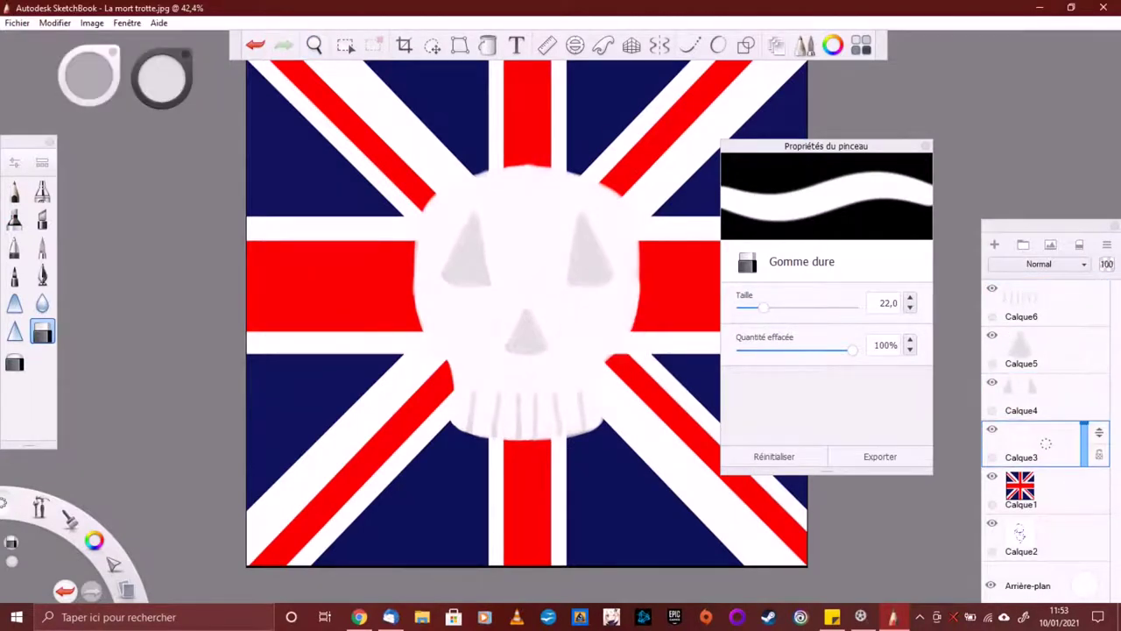
key(ctrl+shift+n)
key(space)
drag(534, 446, 569, 420)
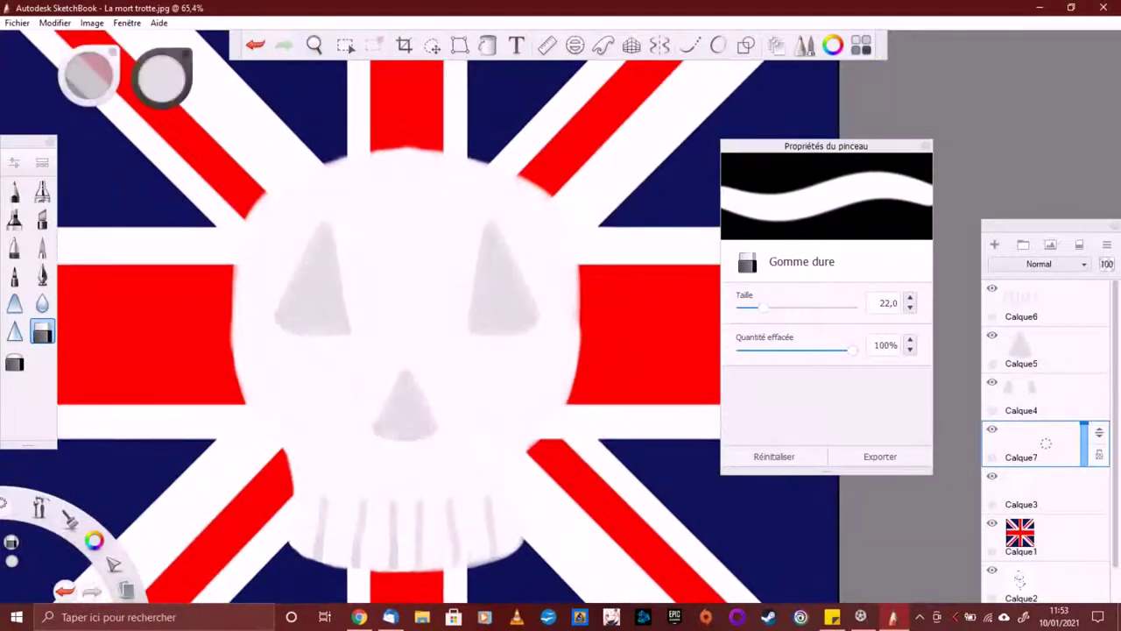
Shade the right edge of the skull's cranium and cheek in pale grey with the marker at size 21.3
key(e)
click(162, 79)
key(])
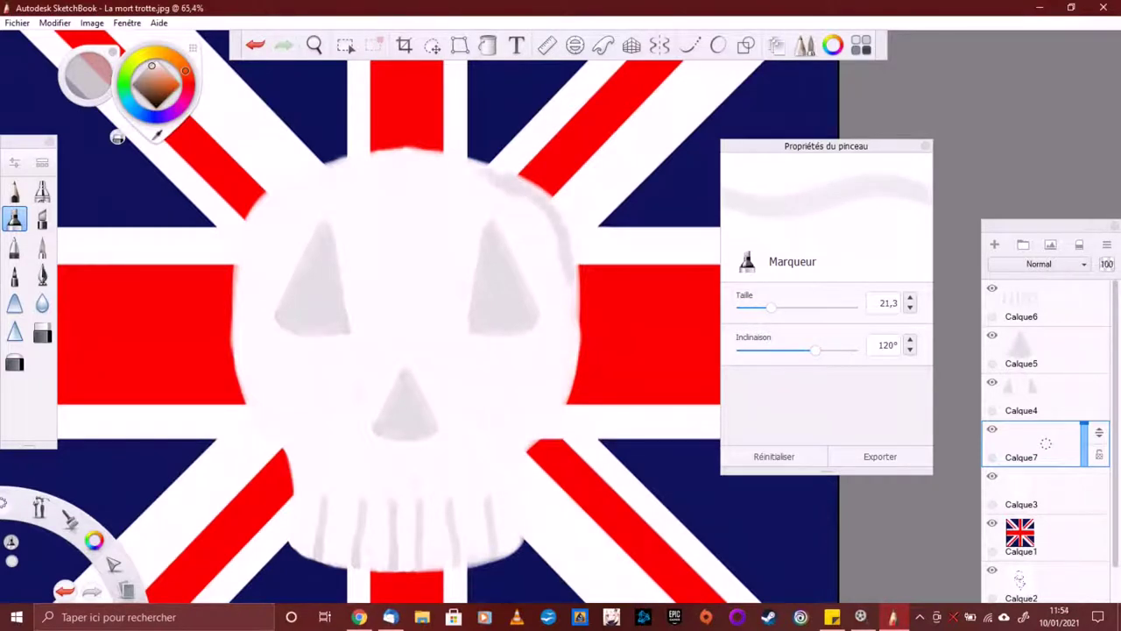
drag(531, 436, 553, 400)
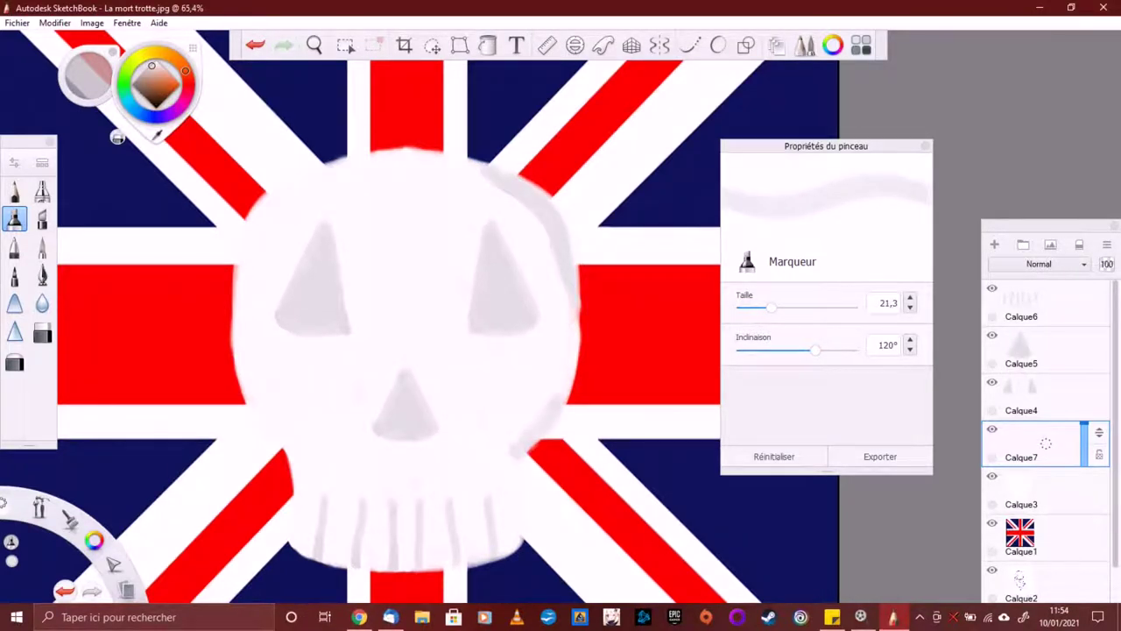
key(Home)
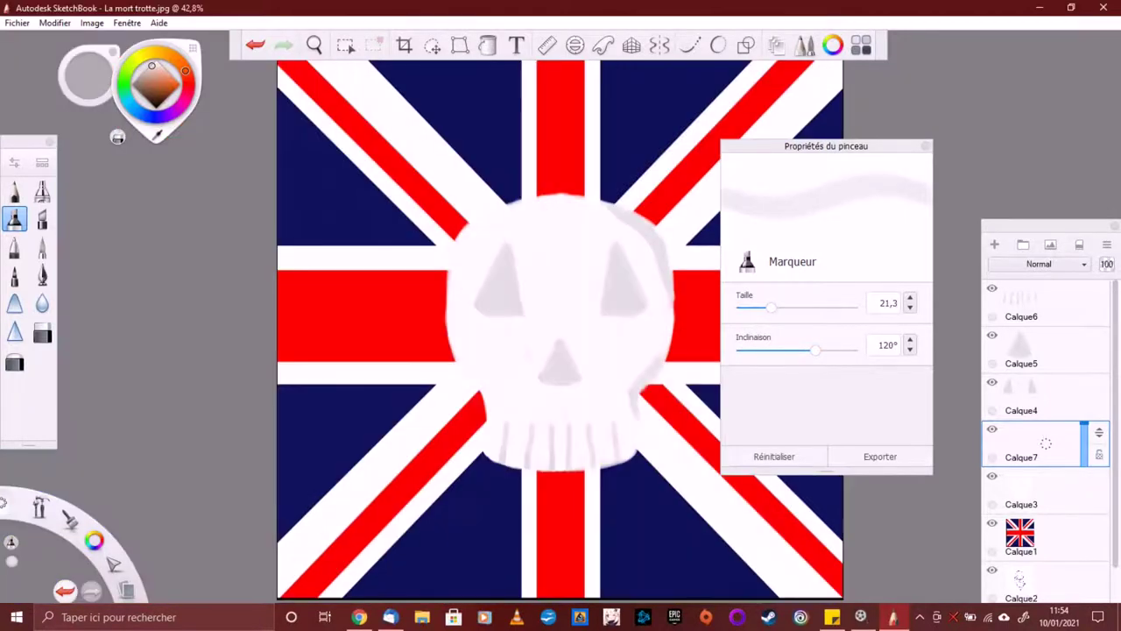
Darken the edges of both eye sockets with the grey marker at size 19.3 and merge the shading into the eye layer
scroll(721, 372, up, 3)
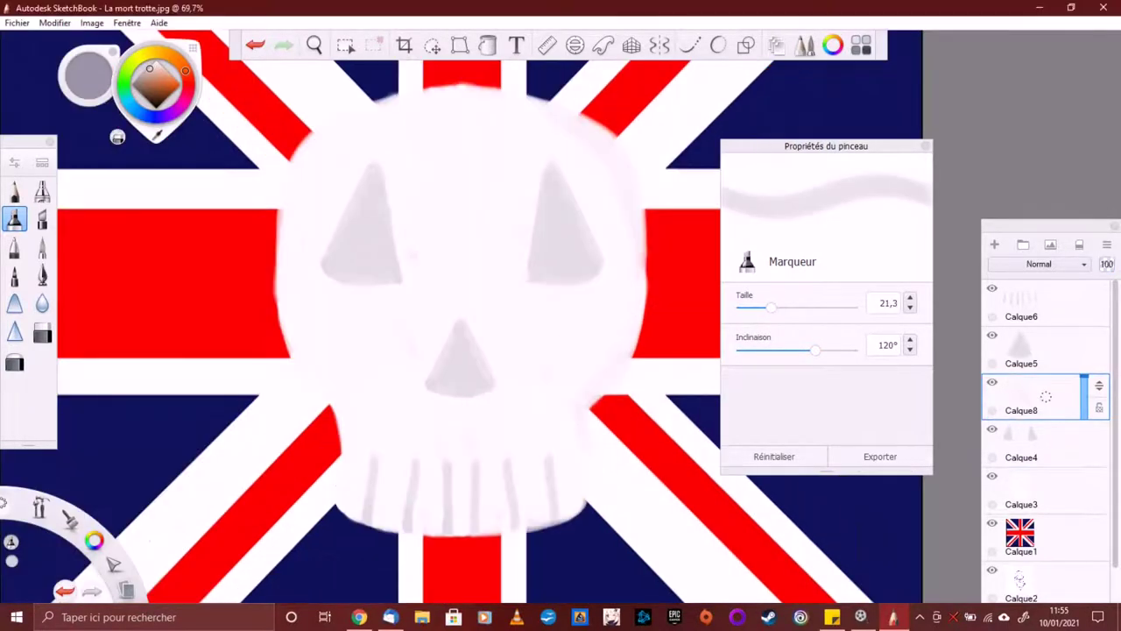
key(bracketleft)
key(bracketleft)
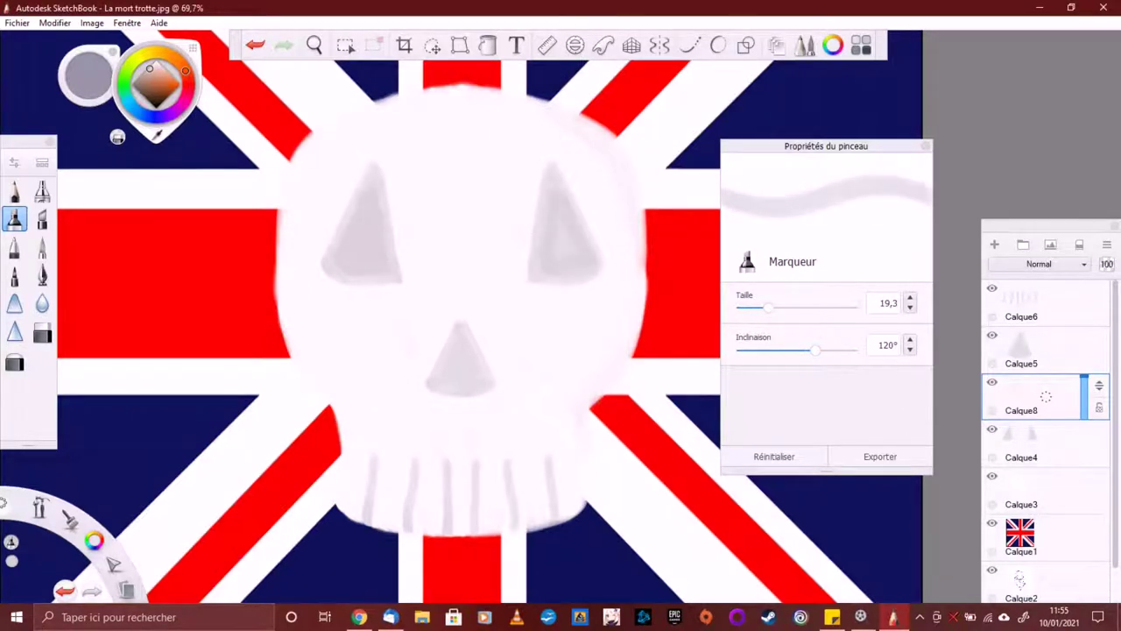
key(Home)
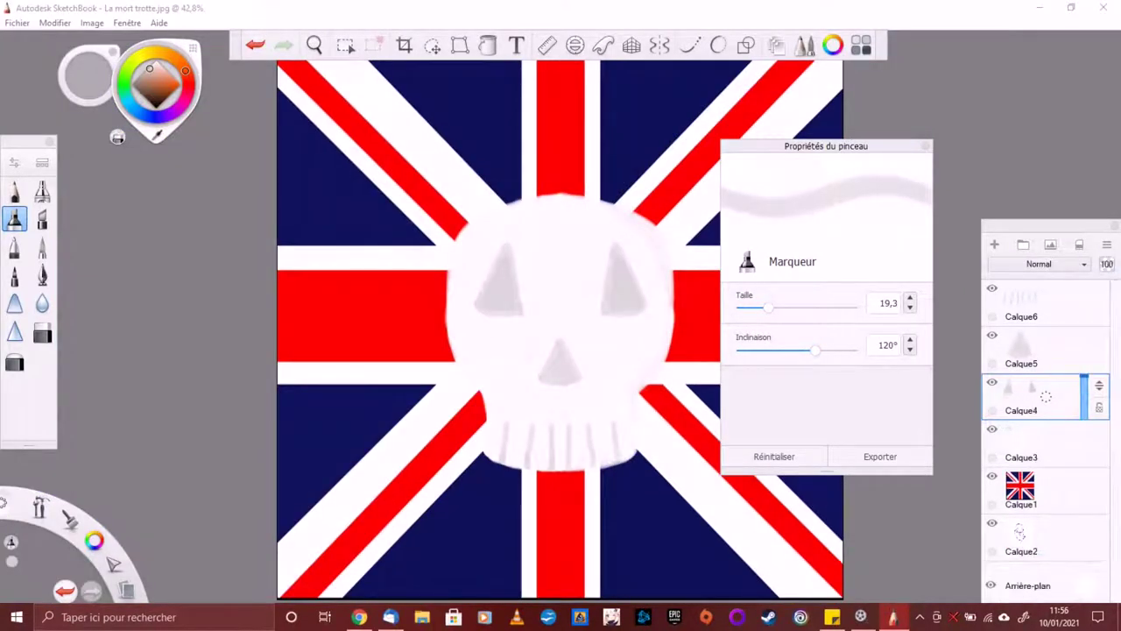
Shade the nose's edges in grey at size 12.2 on a new layer above it and merge that layer down
click(1021, 351)
key(space)
mouse_move(513, 408)
mouse_down()
mouse_move(573, 358)
mouse_move(562, 419)
mouse_move(501, 441)
mouse_up()
key(ctrl+shift+n)
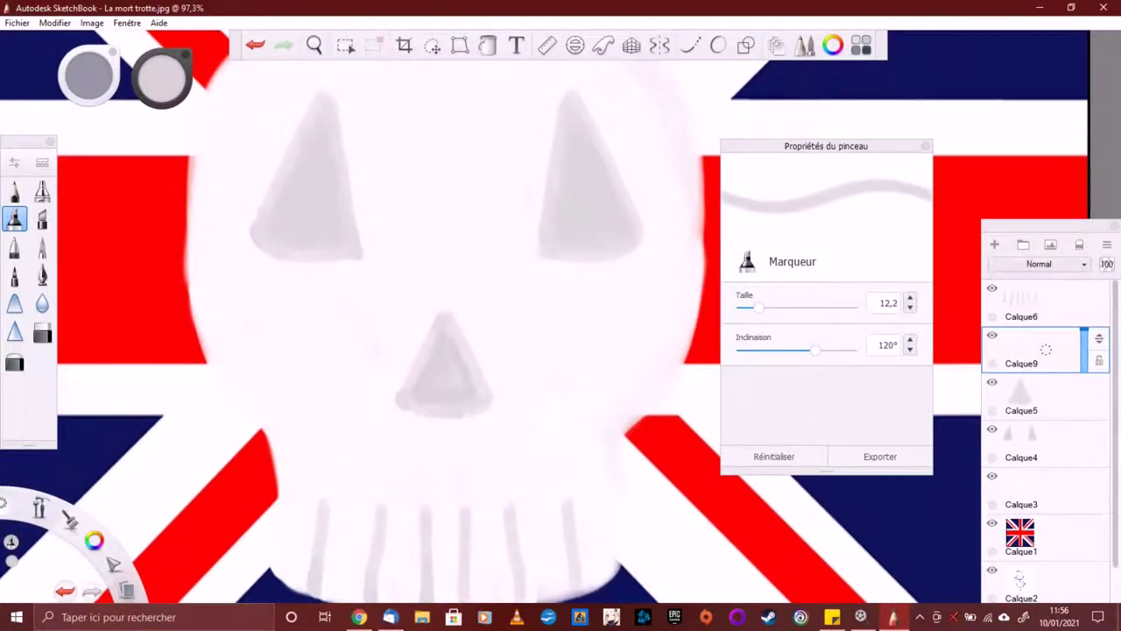
key(Home)
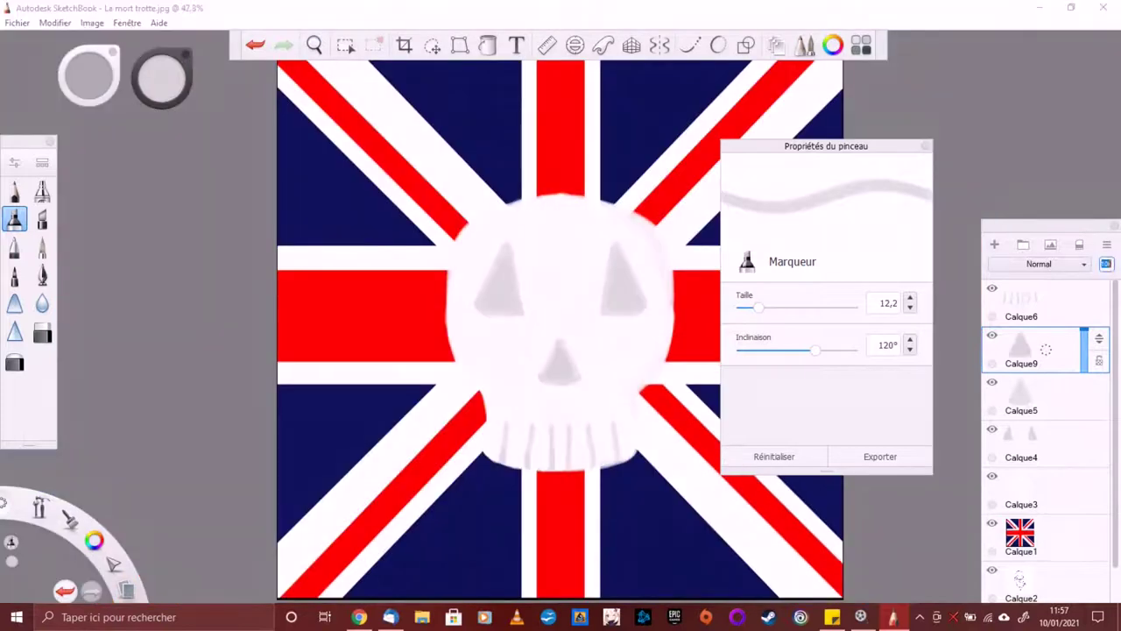
key(ctrl+e)
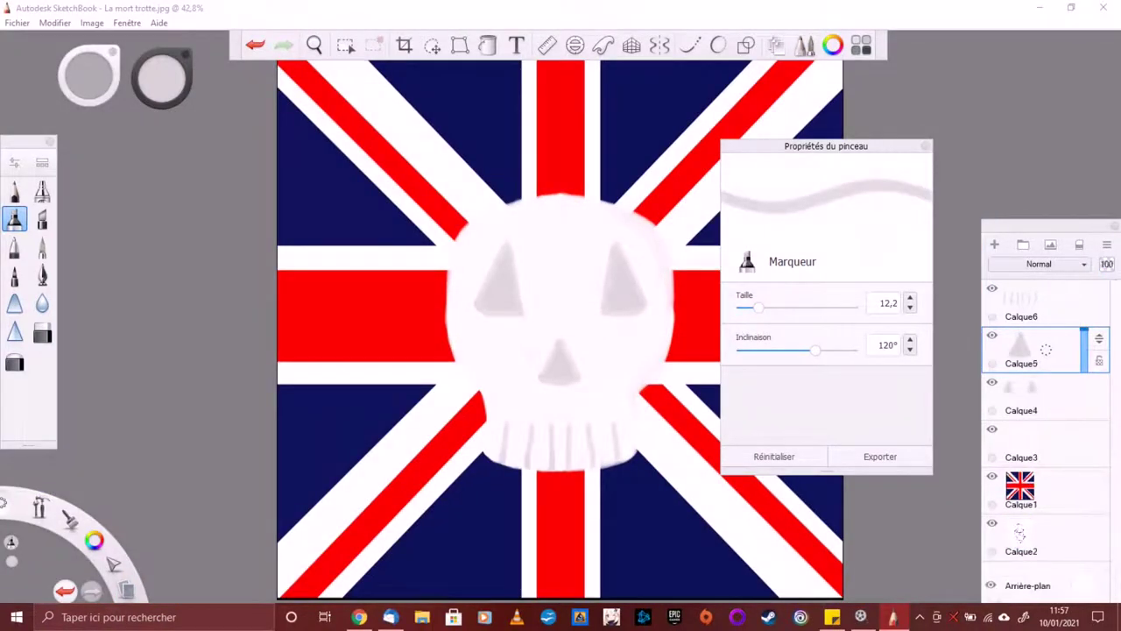
Add a layer above the teeth layer and shade alongside each tooth line in grey with the marker at size 12.2
click(1022, 302)
drag(555, 443, 596, 443)
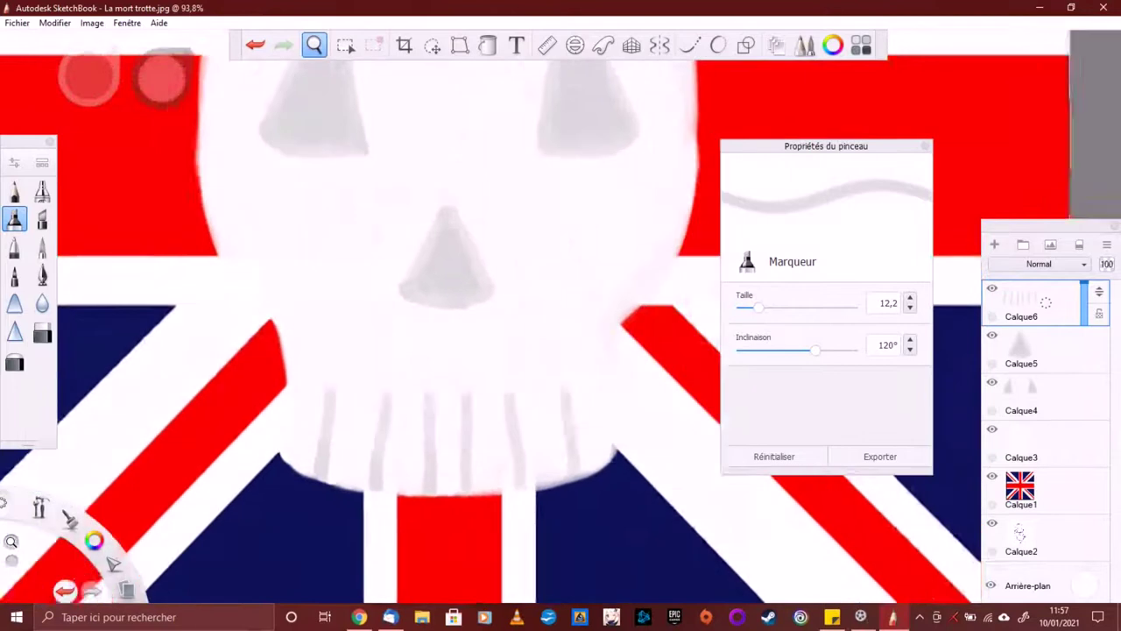
click(994, 244)
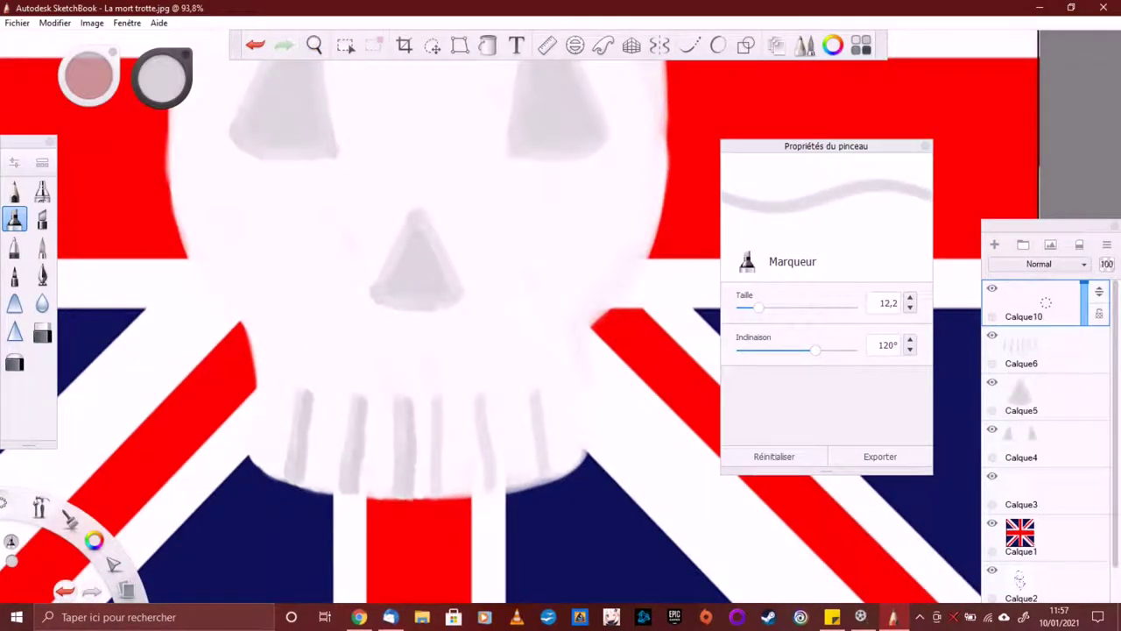
drag(446, 396, 445, 492)
drag(491, 394, 487, 466)
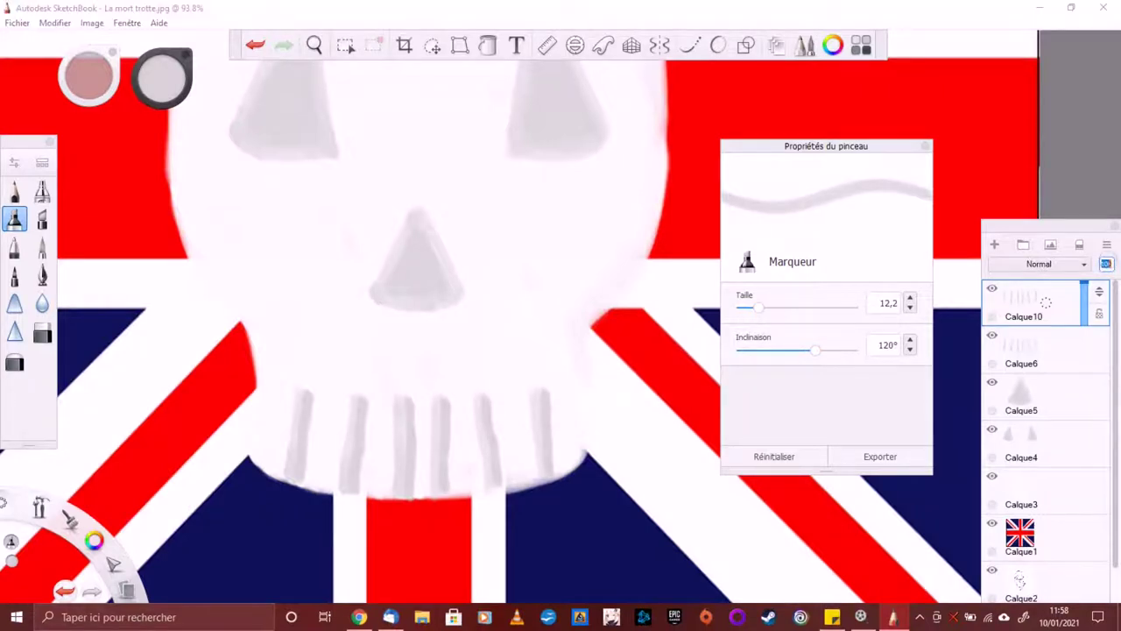
Set the tooth shading layer's opacity to 50 and merge it into the teeth layer
key(Home)
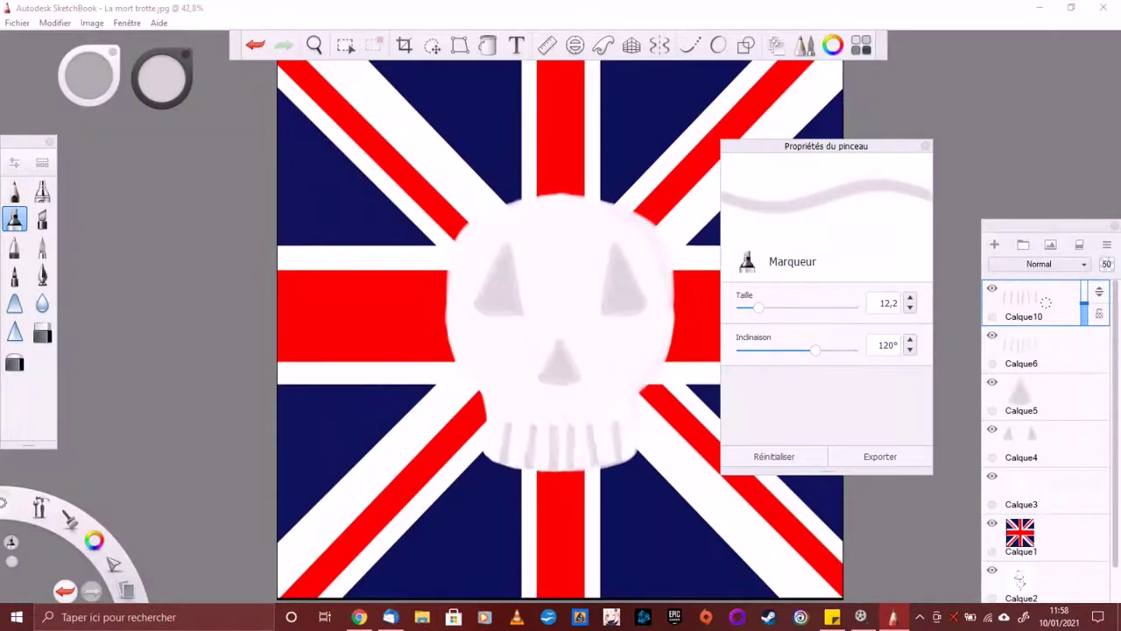
key(ctrl+e)
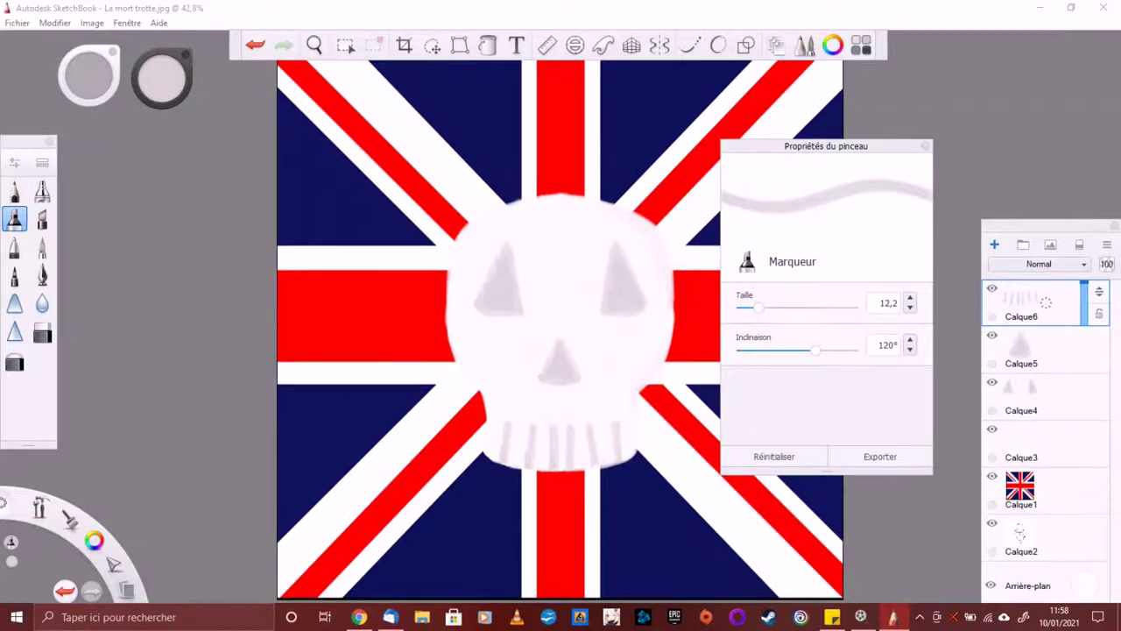
On a new layer with the Union Jack hidden, outline a black cap over the cranium with symmetrical, steadied marker strokes at size 12.2
key(ctrl+shift+n)
click(992, 523)
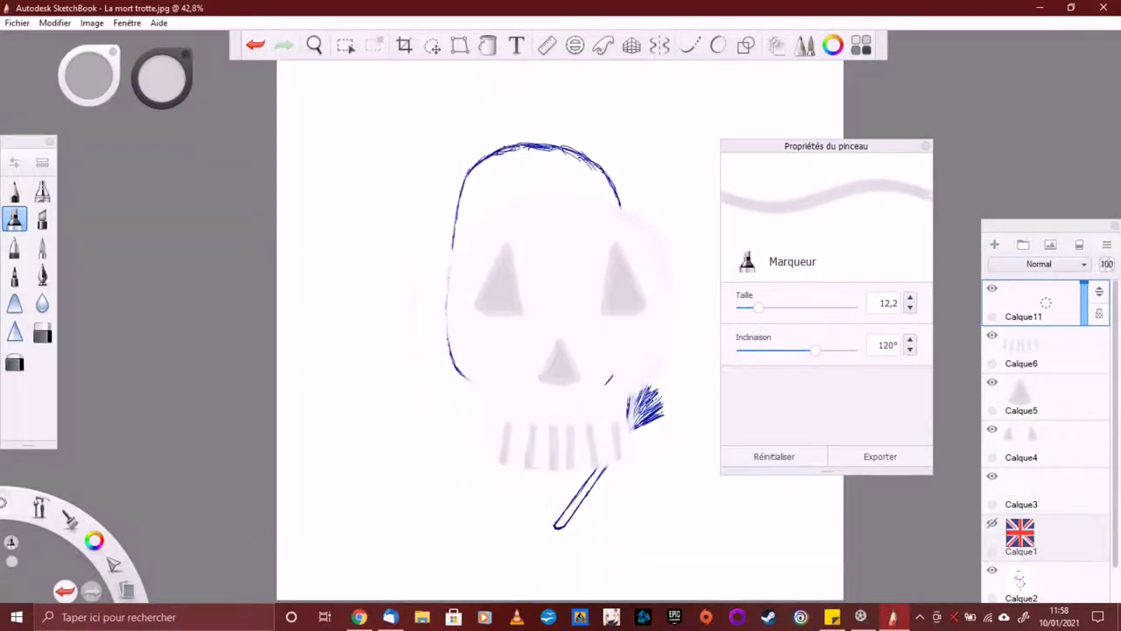
click(660, 45)
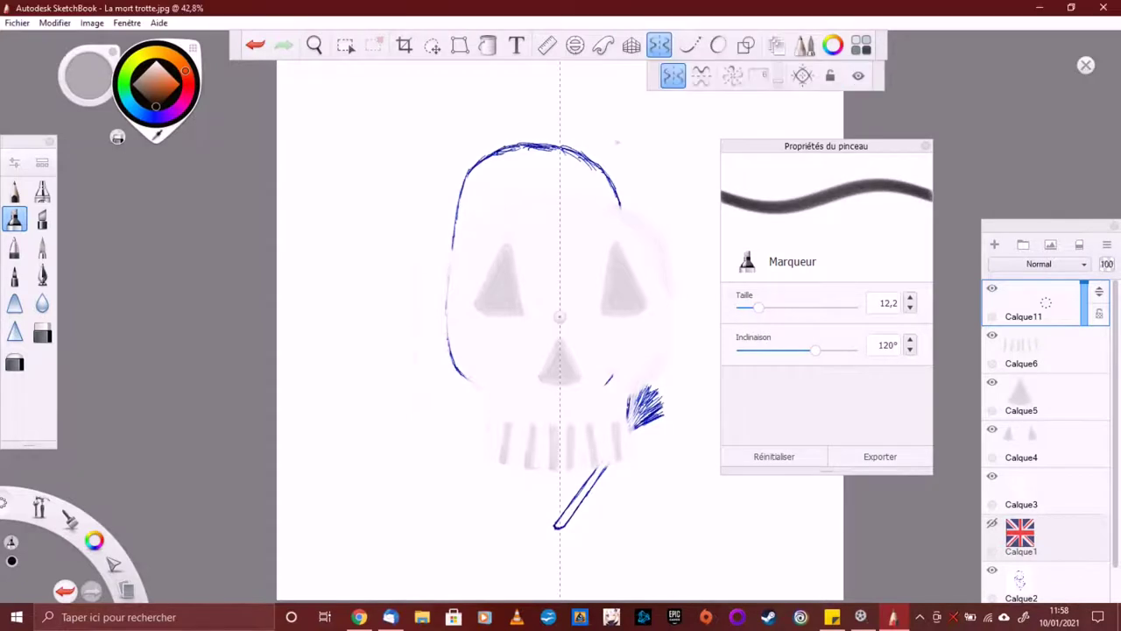
click(689, 45)
mouse_move(456, 255)
mouse_down()
mouse_move(467, 171)
mouse_move(524, 143)
mouse_up()
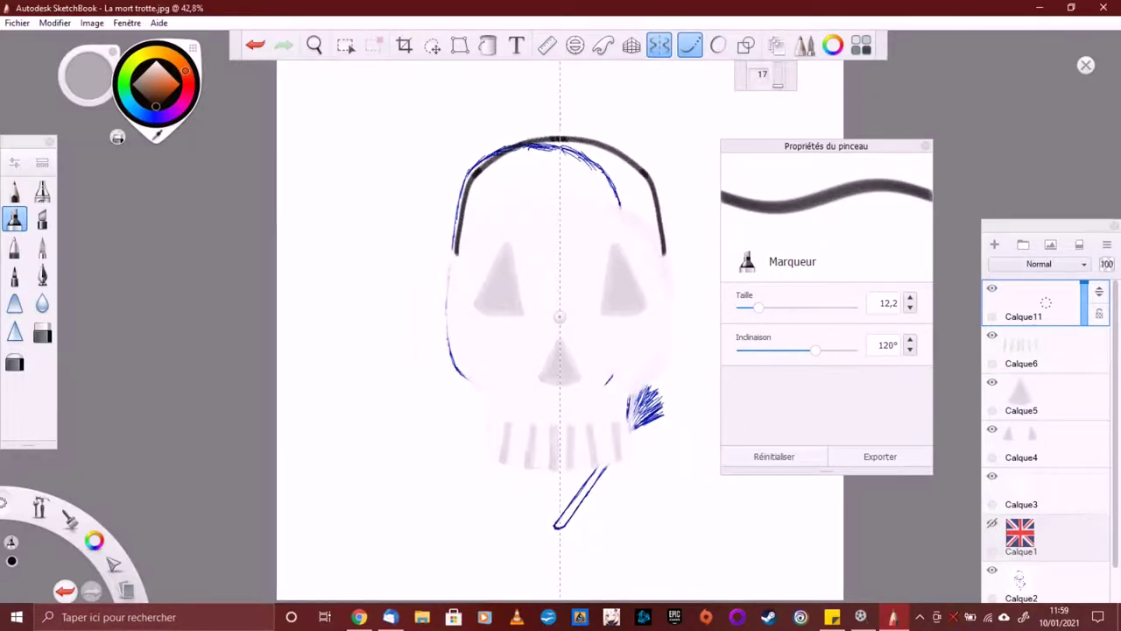
drag(460, 254, 522, 232)
mouse_move(458, 250)
mouse_down()
mouse_move(508, 180)
mouse_move(561, 173)
mouse_up()
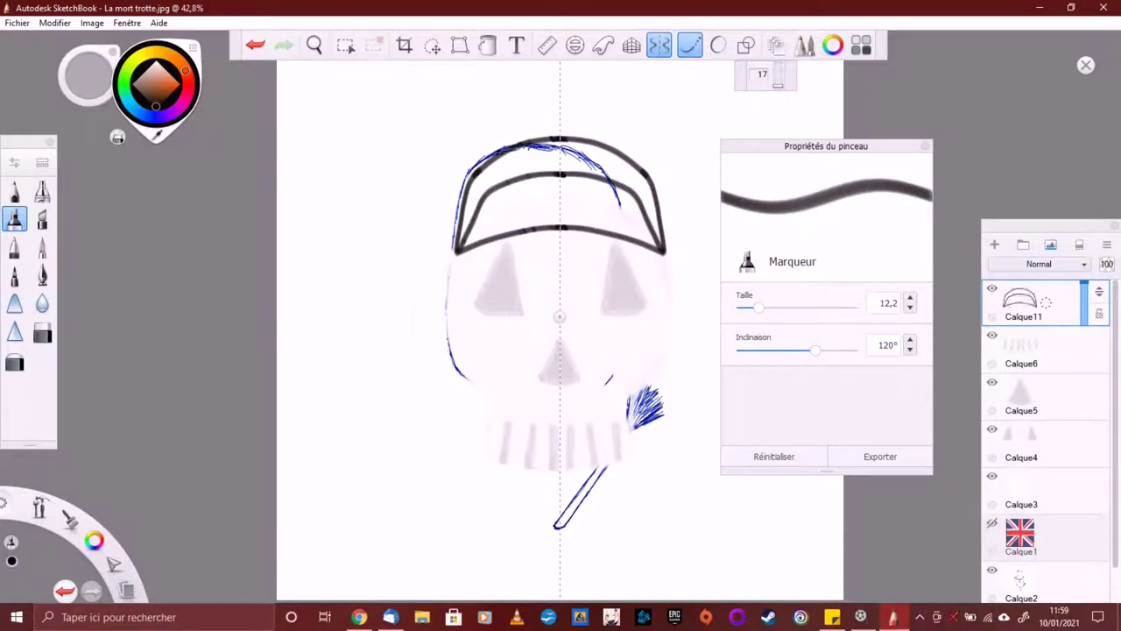
Fill the cap's upper band solid black with the marker, working into its narrow ends at size 19.8
key(space)
drag(576, 318, 477, 344)
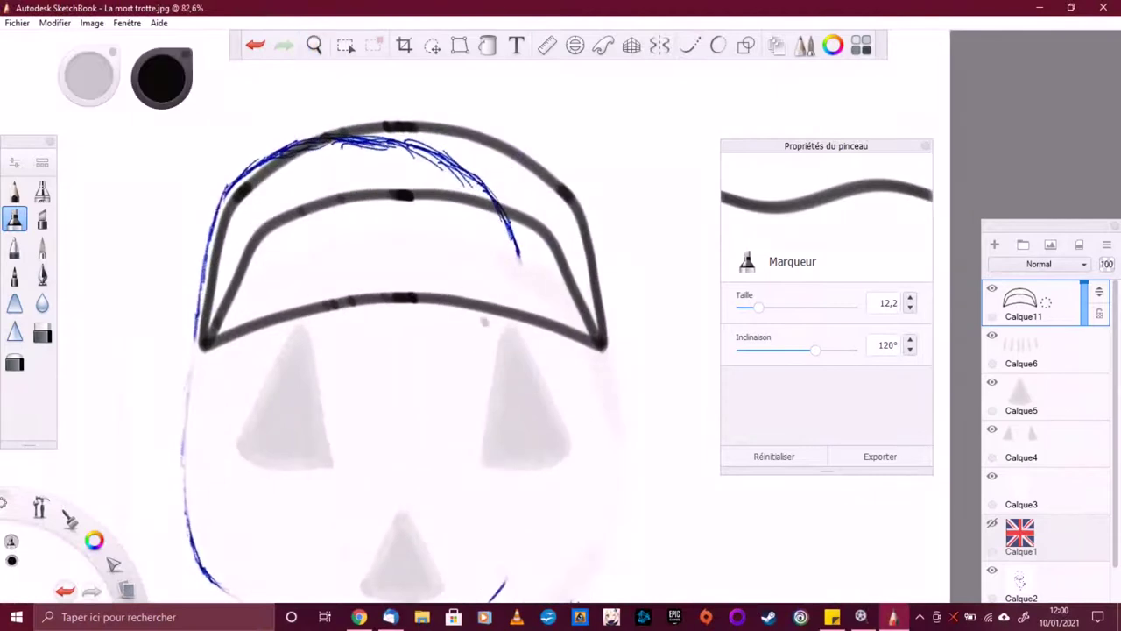
key(bracketright)
key(bracketright)
key(bracketright)
key(bracketright)
mouse_move(367, 156)
mouse_down()
mouse_move(280, 179)
mouse_move(241, 219)
mouse_move(442, 149)
mouse_move(442, 163)
mouse_move(535, 184)
mouse_move(561, 210)
mouse_move(583, 294)
mouse_up()
key(bracketleft)
key(bracketleft)
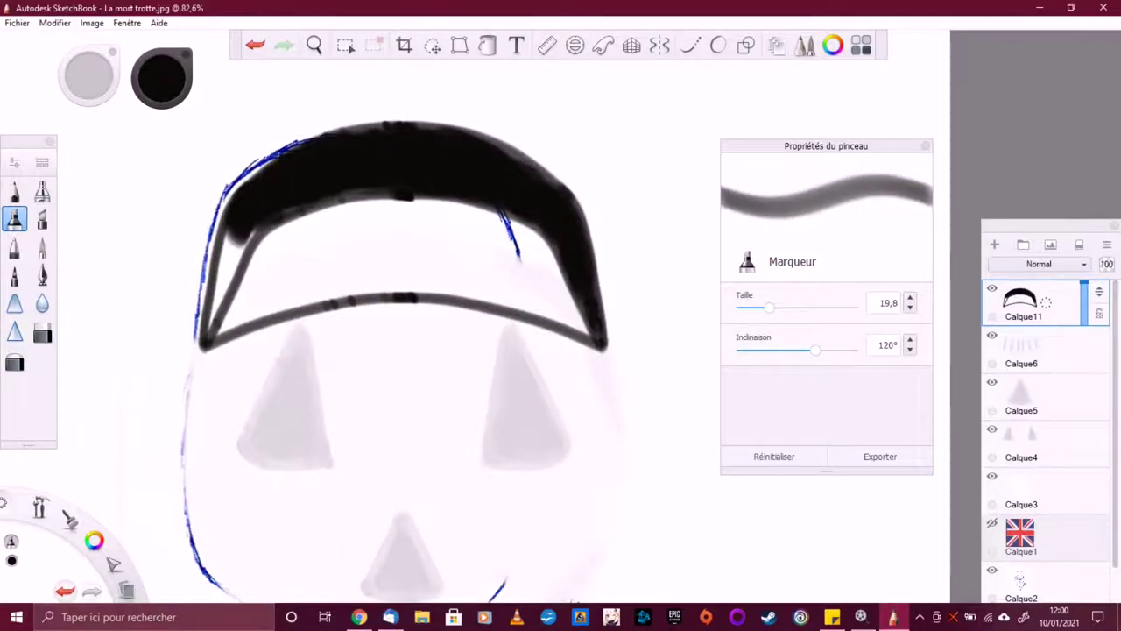
mouse_move(289, 212)
mouse_down()
mouse_move(231, 263)
mouse_move(202, 340)
mouse_up()
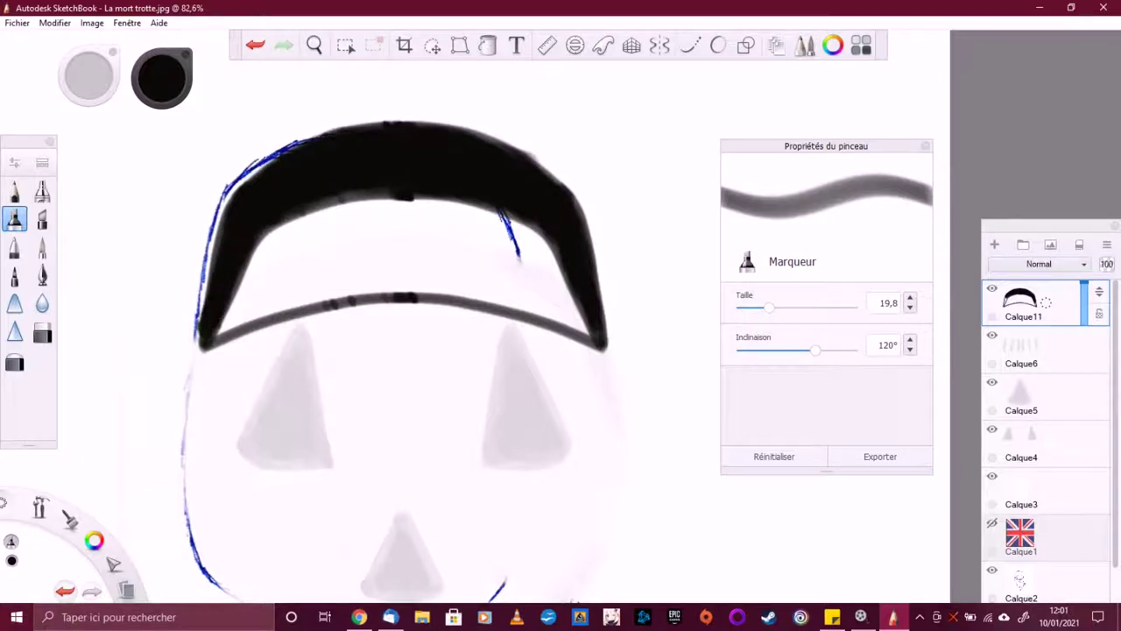
Outline the cap's peak over the eye sockets with symmetrical black marker strokes at size 14.3
key(space)
key(x)
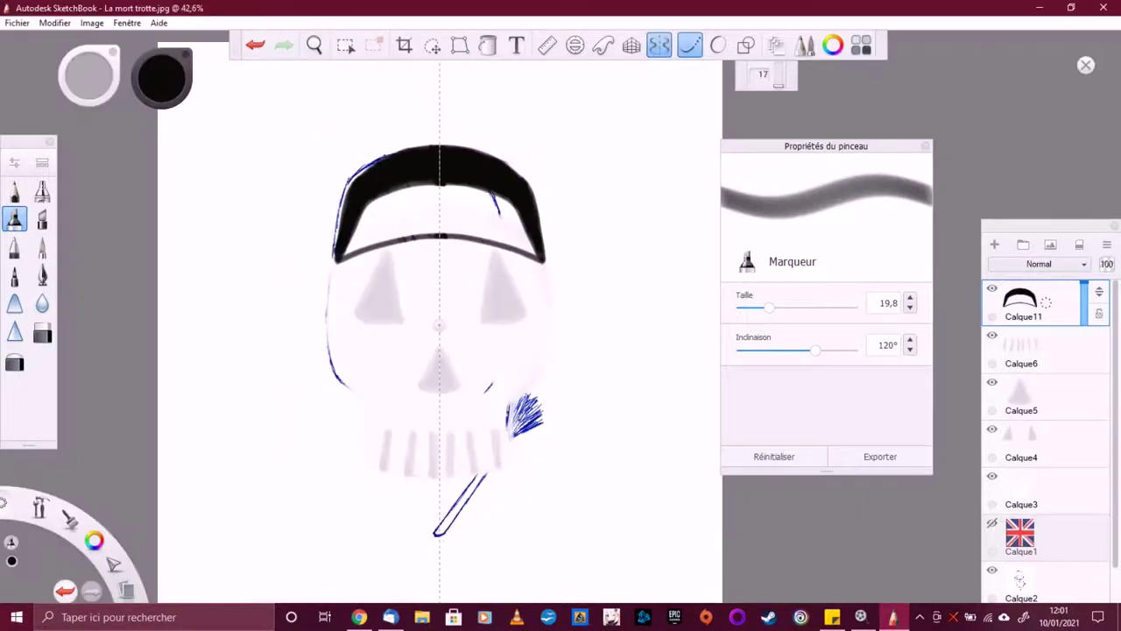
key(bracketleft)
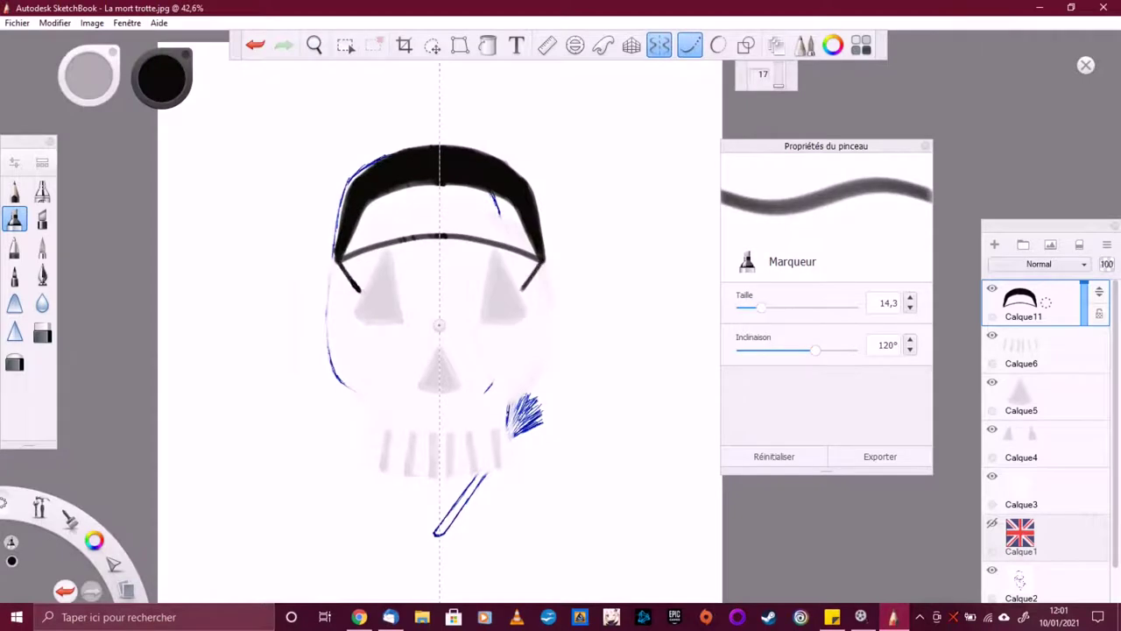
drag(358, 292, 438, 296)
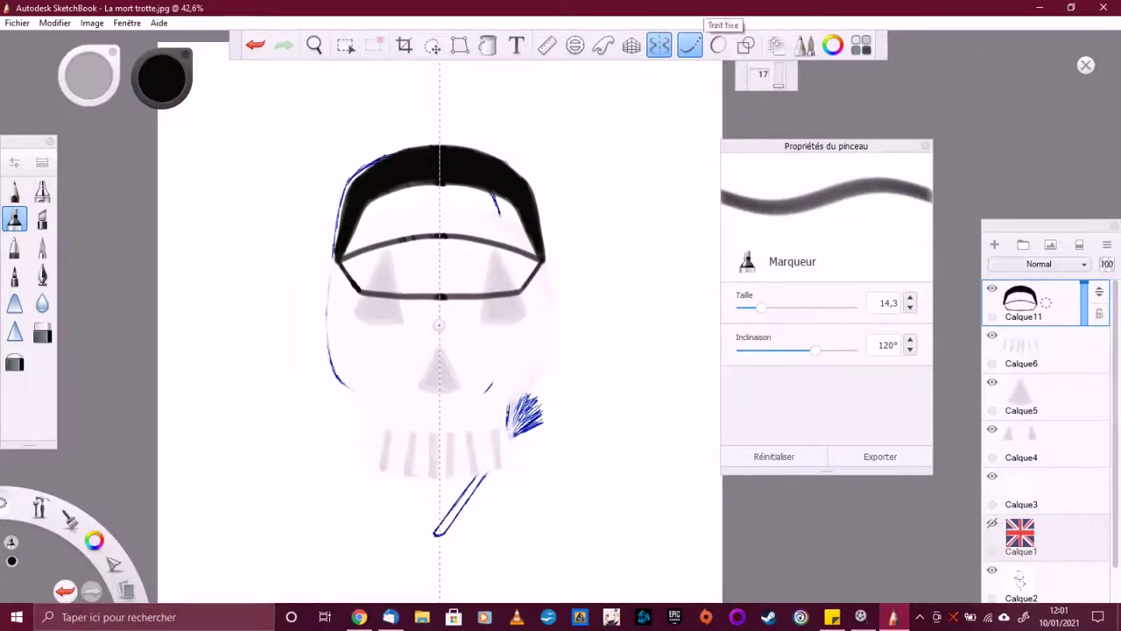
Fill the rest of the cap's crown solid black, down to its curved lower line, with the marker at size 41.1
key(x)
scroll(438, 297, up, 5)
key(bracketright)
key(bracketright)
key(bracketright)
key(bracketright)
mouse_move(464, 197)
mouse_down()
mouse_move(456, 215)
mouse_move(525, 219)
mouse_move(262, 263)
mouse_move(543, 250)
mouse_move(281, 276)
mouse_move(386, 254)
mouse_move(245, 302)
mouse_move(561, 267)
mouse_up()
mouse_move(438, 263)
mouse_down()
mouse_move(228, 302)
mouse_move(578, 307)
mouse_up()
drag(473, 294, 579, 306)
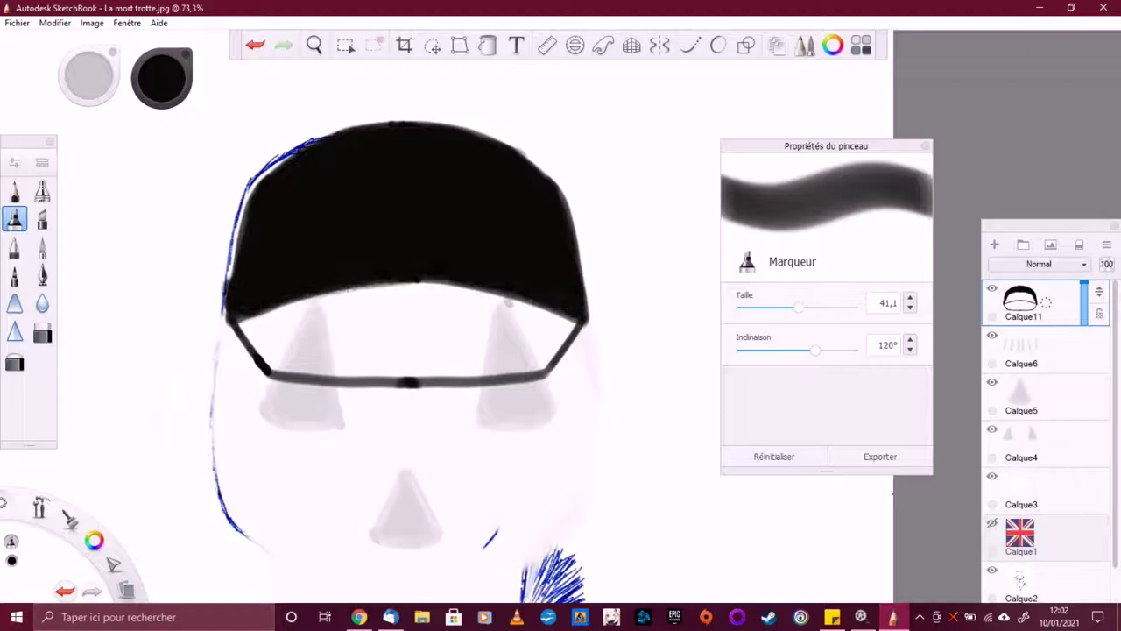
Draw a rounder, lower front edge for the cap's peak in black with the marker at size 14.3
key(bracketleft)
key(bracketleft)
key(bracketleft)
key(bracketleft)
key(bracketleft)
mouse_move(266, 367)
mouse_down()
mouse_move(326, 398)
mouse_move(523, 394)
mouse_move(586, 320)
mouse_move(533, 389)
mouse_up()
scroll(324, 364, up, 1)
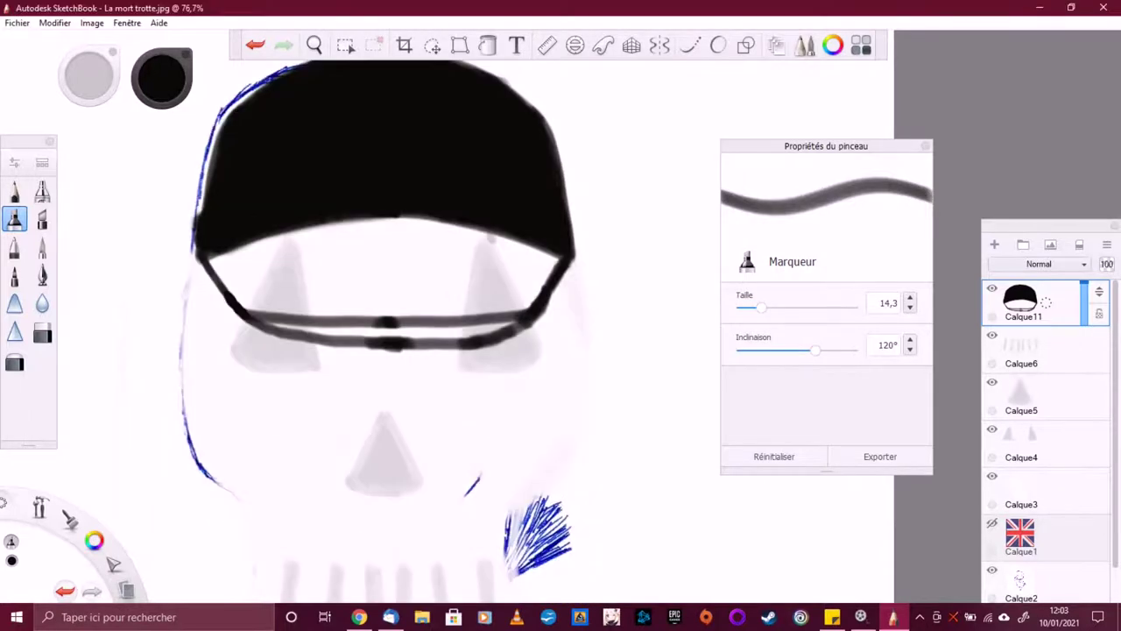
Add a layer above the cap and fill the peak solid black on the cap layer with the marker at size 32.0
key(ctrl+shift+n)
key(bracketright)
key(bracketright)
key(bracketright)
mouse_move(425, 237)
mouse_down()
mouse_move(298, 250)
mouse_move(337, 263)
mouse_move(232, 263)
mouse_move(281, 294)
mouse_move(390, 284)
mouse_move(438, 254)
mouse_move(517, 263)
mouse_move(552, 298)
mouse_move(499, 316)
mouse_up()
mouse_move(236, 281)
mouse_down()
mouse_move(262, 316)
mouse_move(254, 294)
mouse_move(430, 329)
mouse_move(499, 329)
mouse_move(376, 289)
mouse_move(303, 307)
mouse_move(394, 337)
mouse_up()
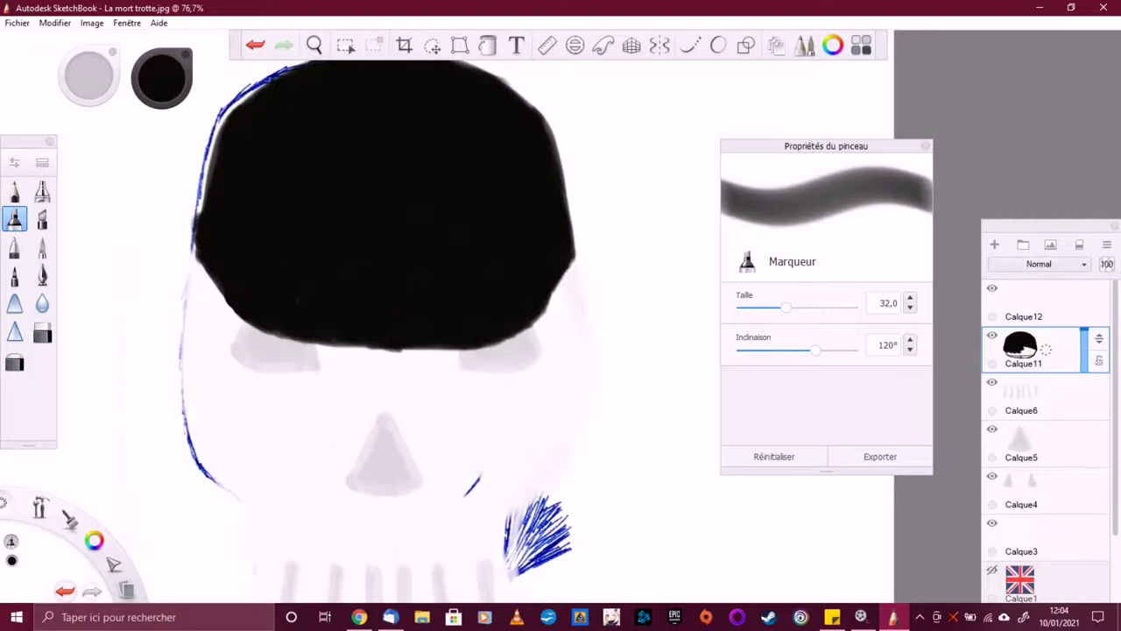
On the layer above the cap, draw a curved dark grey line across the cap with the marker at size 16.8
click(1025, 302)
mouse_move(161, 78)
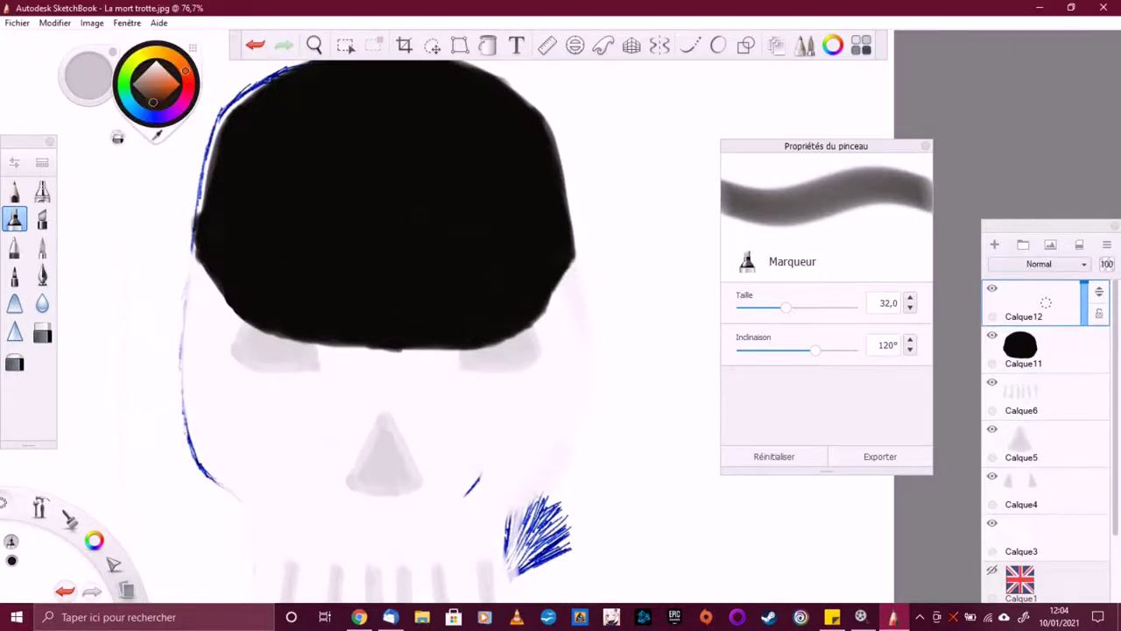
drag(773, 307, 764, 307)
mouse_move(198, 228)
mouse_down()
mouse_move(326, 207)
mouse_move(524, 231)
mouse_up()
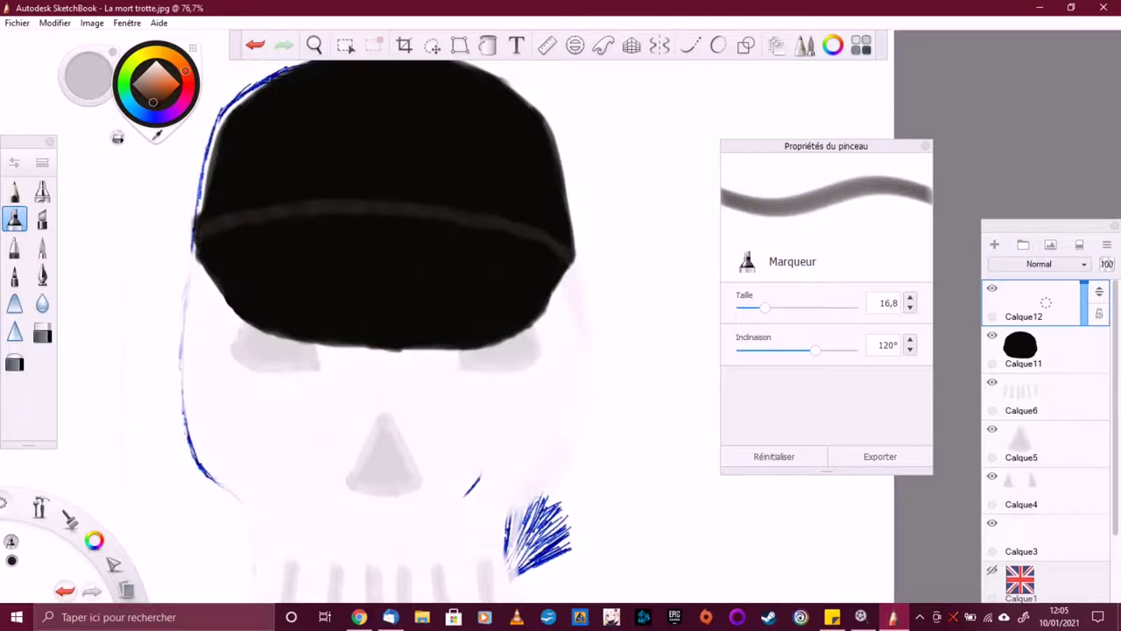
With the Union Jack shown again, set the grey line layer's opacity to 20 and merge it into the cap layer
key(space)
click(441, 310)
drag(1085, 302, 1084, 310)
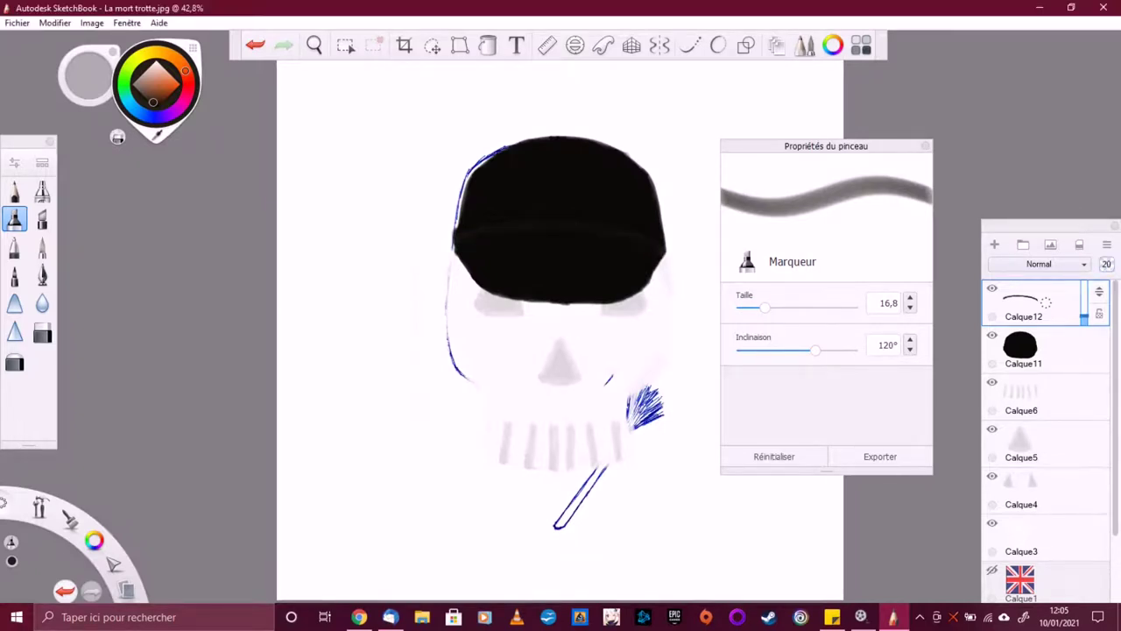
click(992, 571)
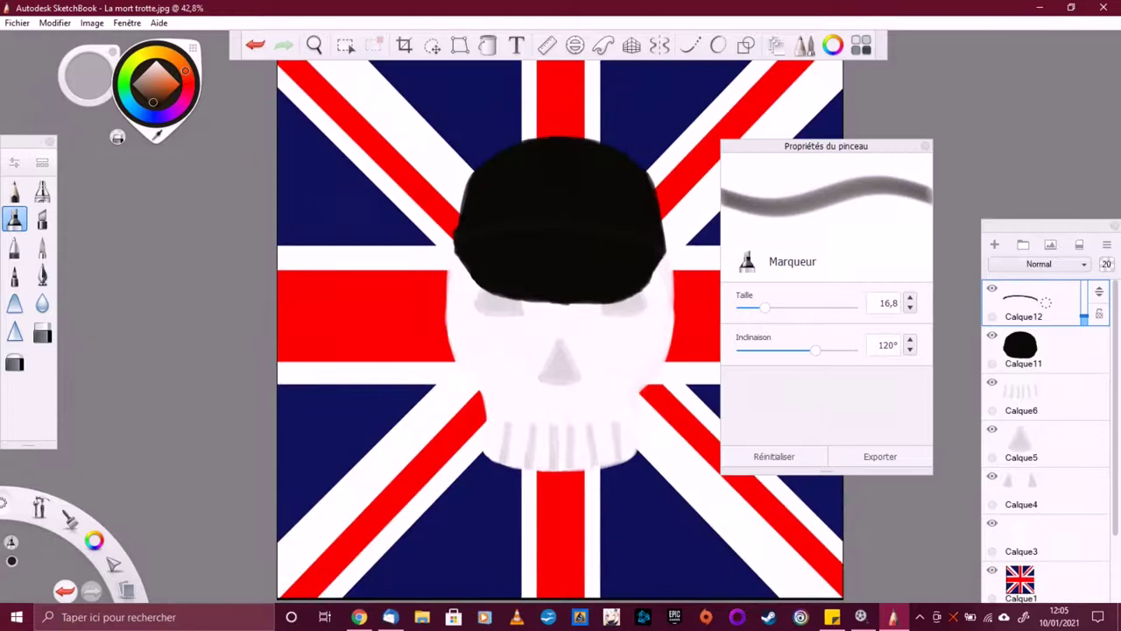
key(Delete)
Add a layer above the skull layer and shade the skull along the cap's lower edge in pale grey with the marker at size 16.8
key(e)
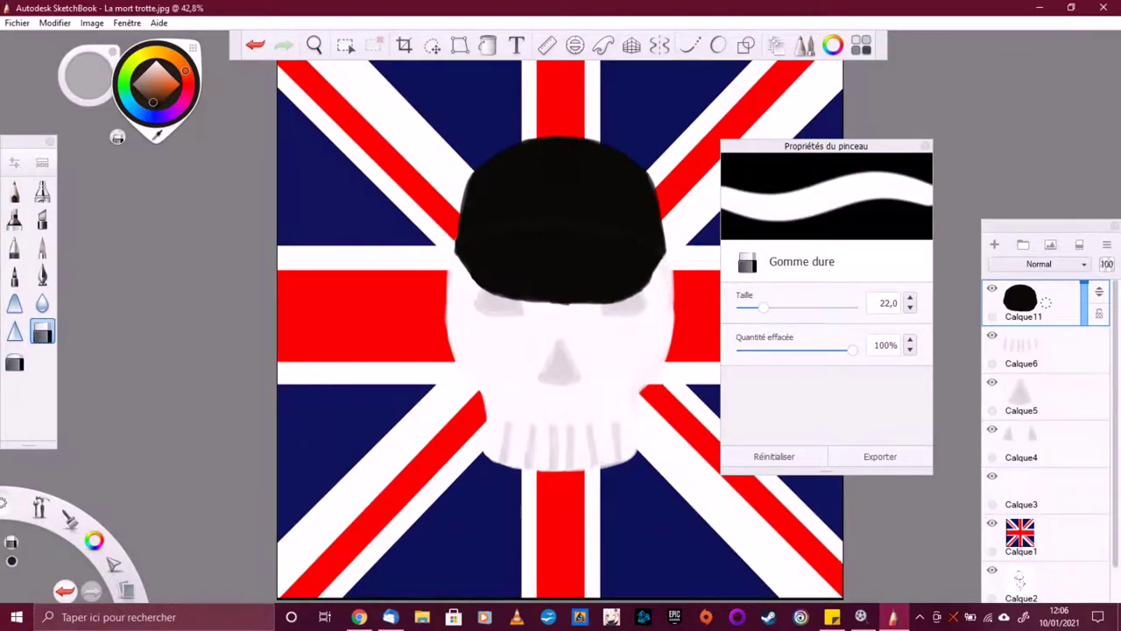
click(1034, 490)
click(995, 244)
scroll(488, 376, up, 1)
scroll(493, 350, up, 3)
key(e)
click(162, 78)
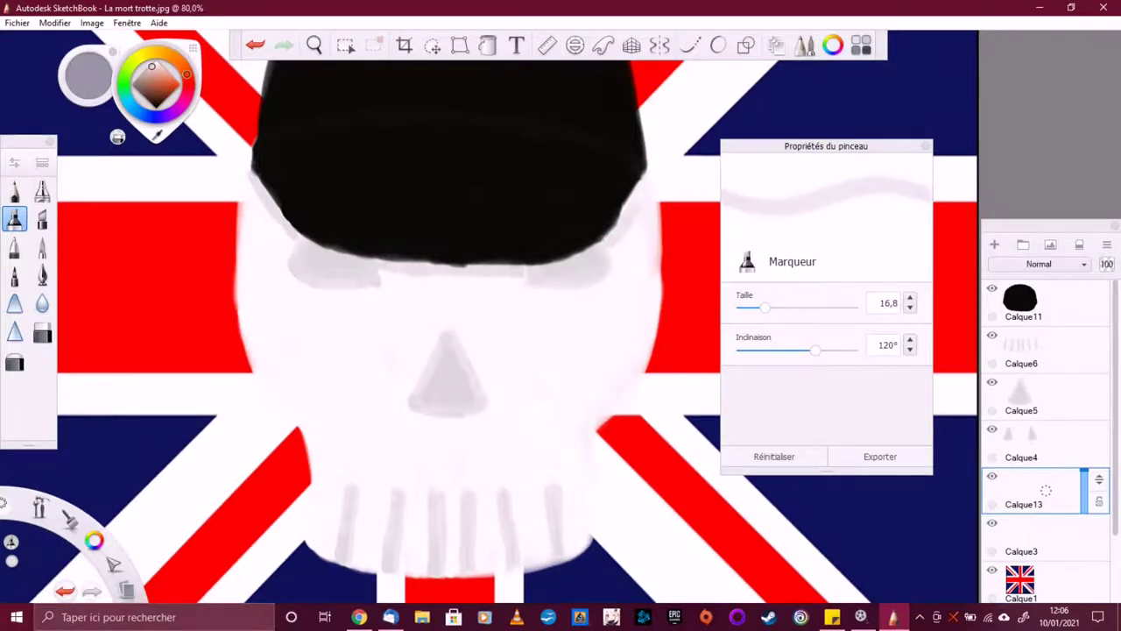
key(space)
scroll(490, 350, down, 2)
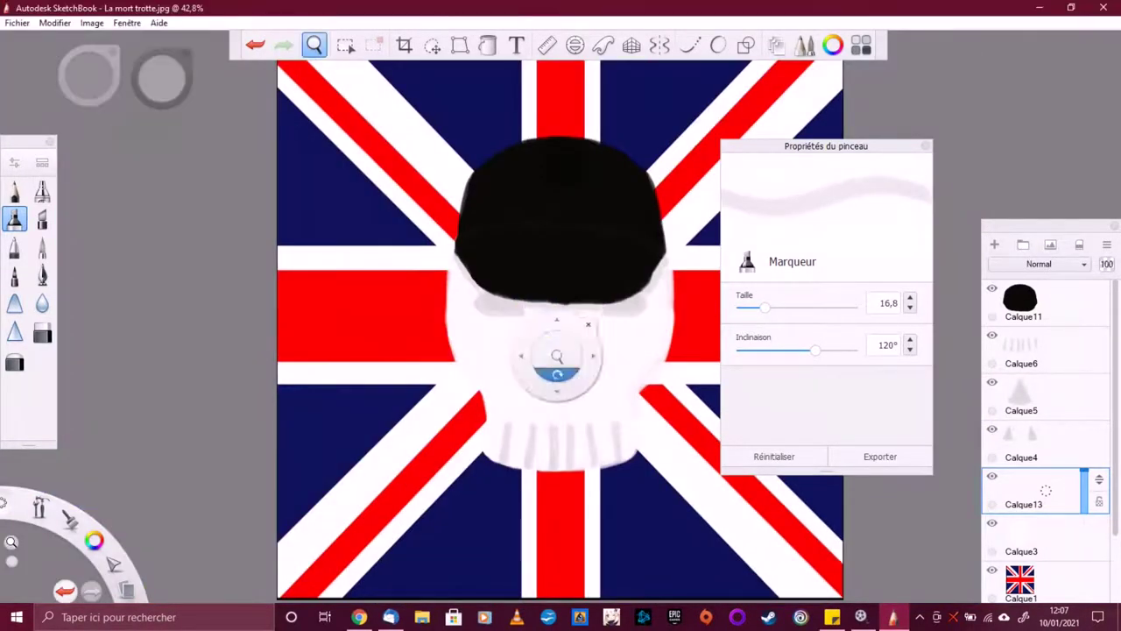
mouse_move(418, 276)
mouse_down()
mouse_move(458, 290)
mouse_move(501, 272)
mouse_up()
mouse_move(595, 278)
mouse_down()
mouse_move(640, 291)
mouse_move(682, 256)
mouse_up()
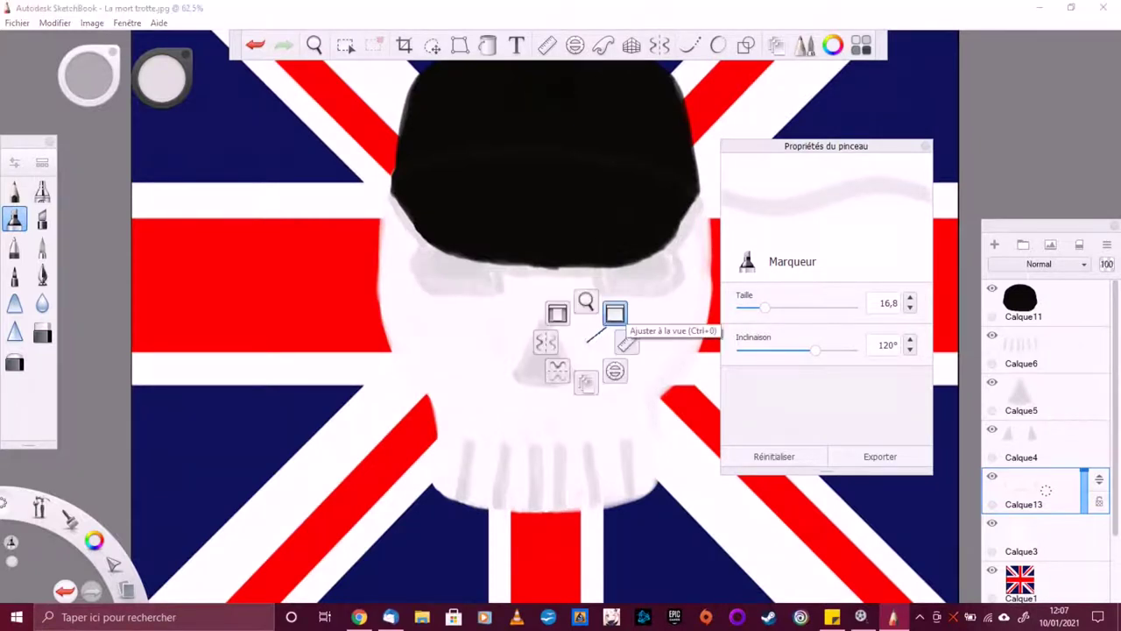
click(613, 308)
Add a new layer above the cap and hide the Union Jack to reveal the blue sketch
key(ctrl+shift+n)
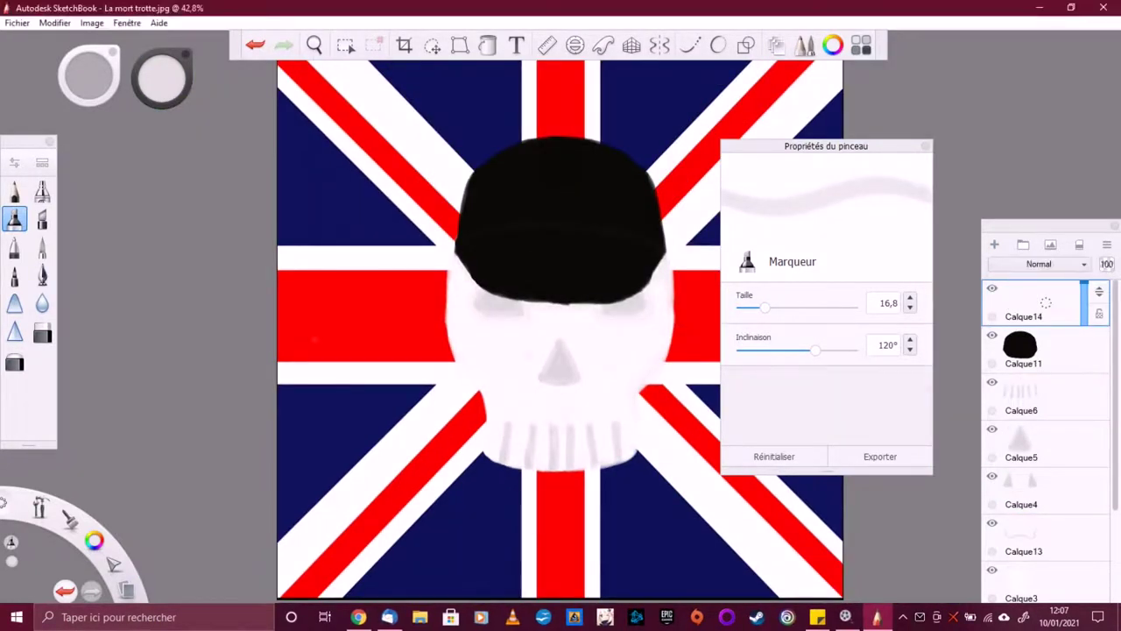
drag(400, 370, 377, 385)
scroll(1047, 438, down, 3)
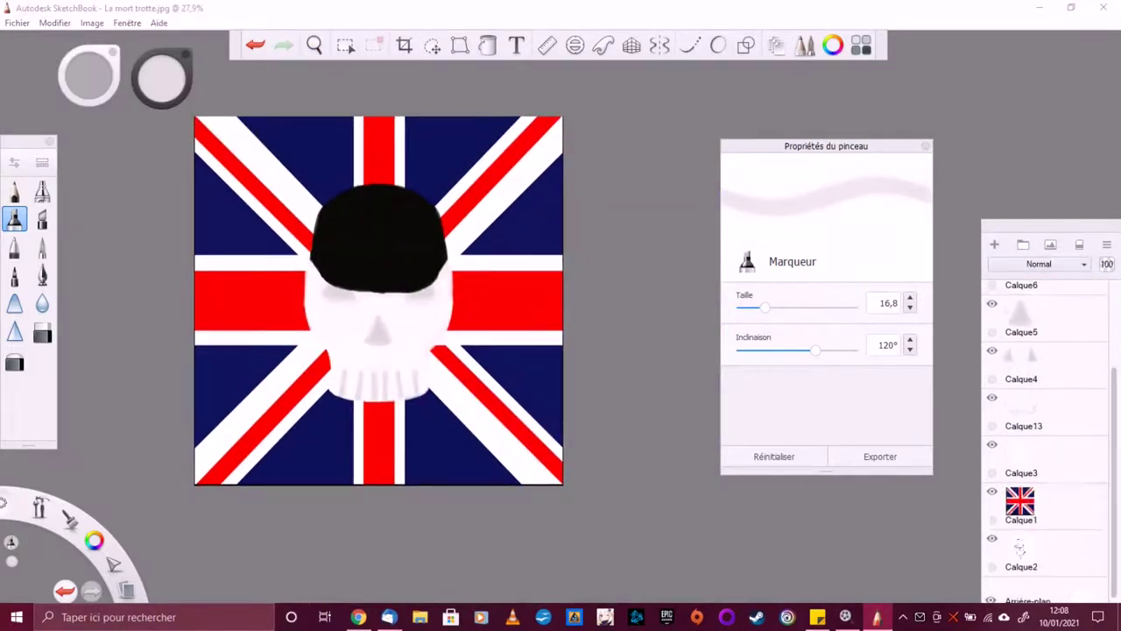
click(992, 491)
scroll(1046, 394, up, 3)
drag(419, 408, 433, 400)
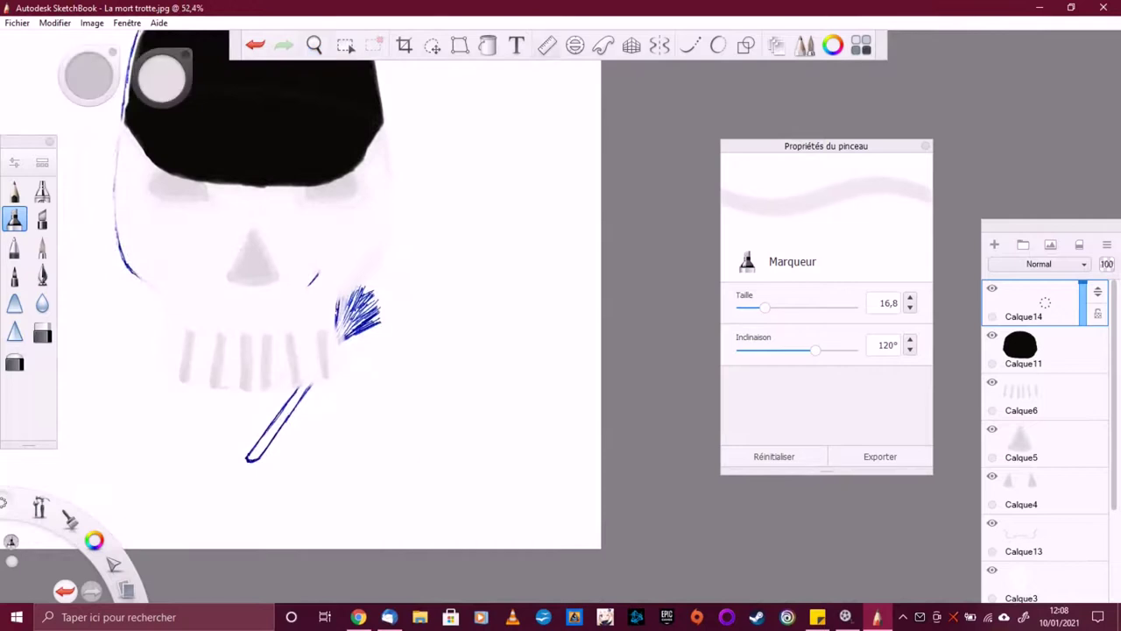
Outline a slanted black bar beside the sketched stick with the ruler and marker at size 8.7, rounding its lower end
click(547, 45)
drag(581, 333, 385, 442)
mouse_move(152, 65)
mouse_down()
mouse_move(164, 86)
mouse_move(155, 107)
mouse_up()
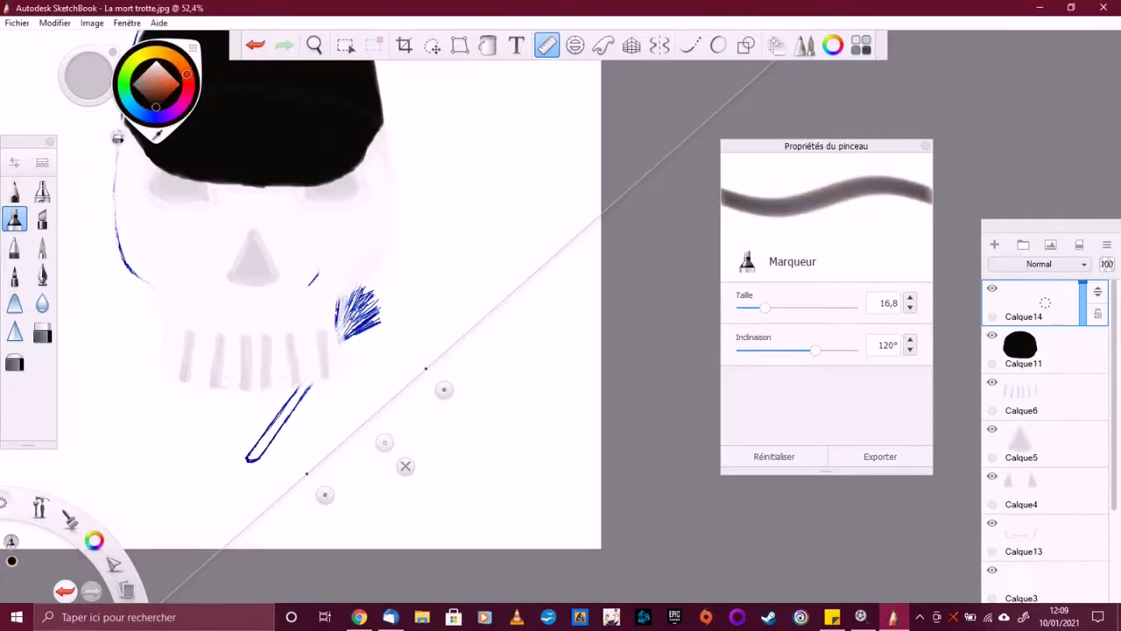
drag(423, 370, 308, 471)
drag(442, 386, 468, 410)
mouse_move(426, 369)
mouse_down()
mouse_move(468, 430)
mouse_move(459, 403)
mouse_move(330, 478)
mouse_up()
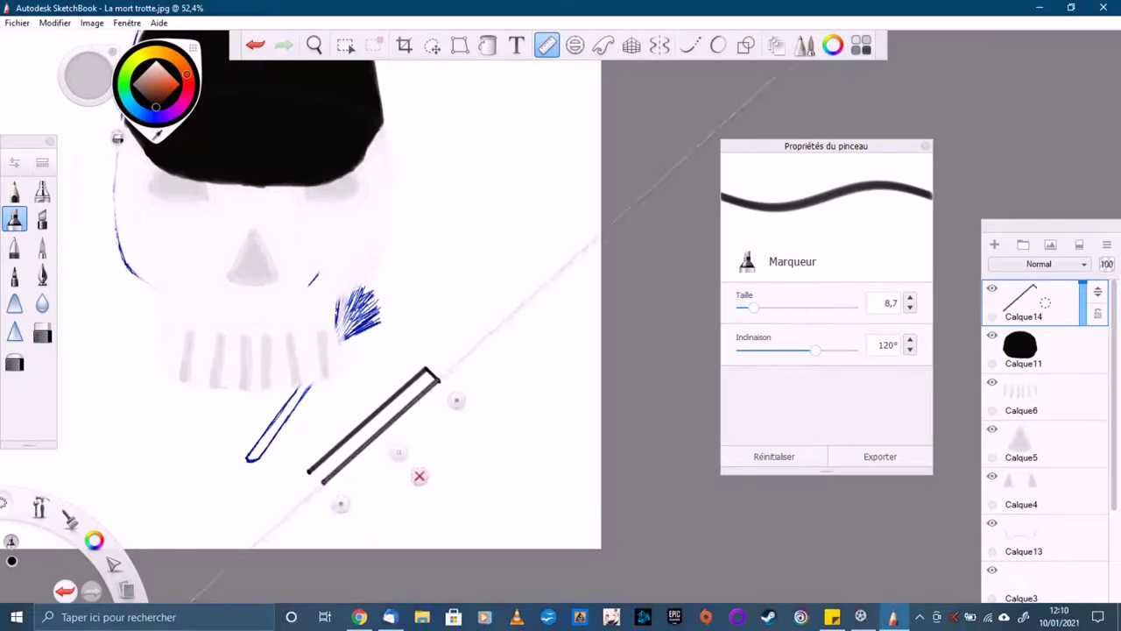
key(r)
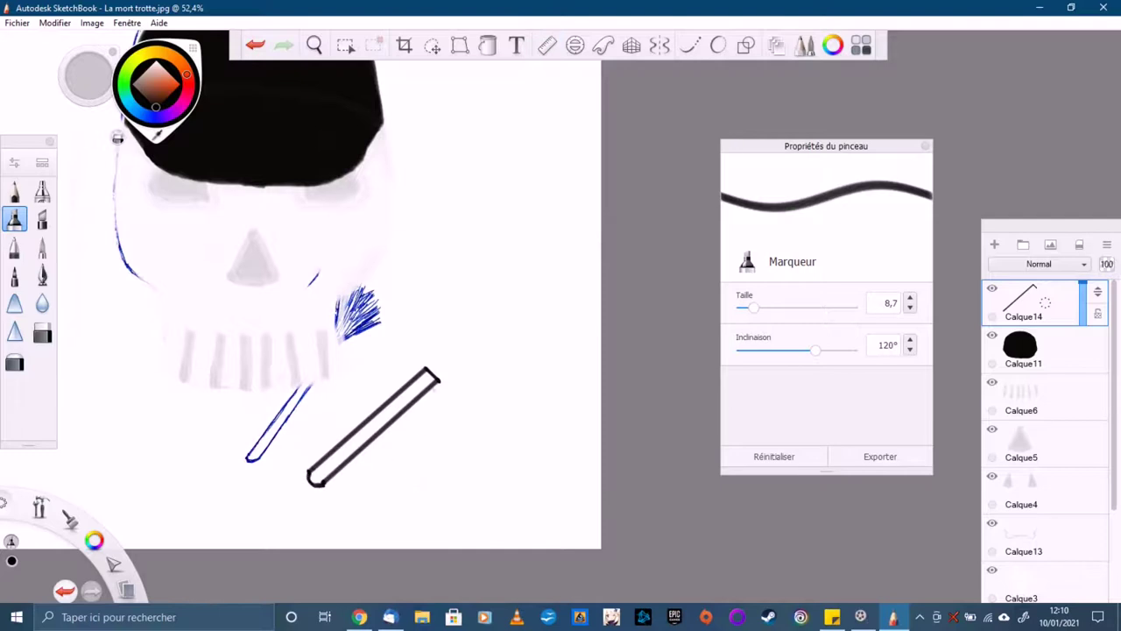
Fill the slanted bar solid black with the marker at size 16.3
scroll(394, 456, up, 5)
drag(458, 349, 513, 308)
mouse_move(455, 346)
mouse_down()
mouse_move(322, 478)
mouse_move(375, 443)
mouse_move(430, 357)
mouse_up()
drag(385, 396, 498, 338)
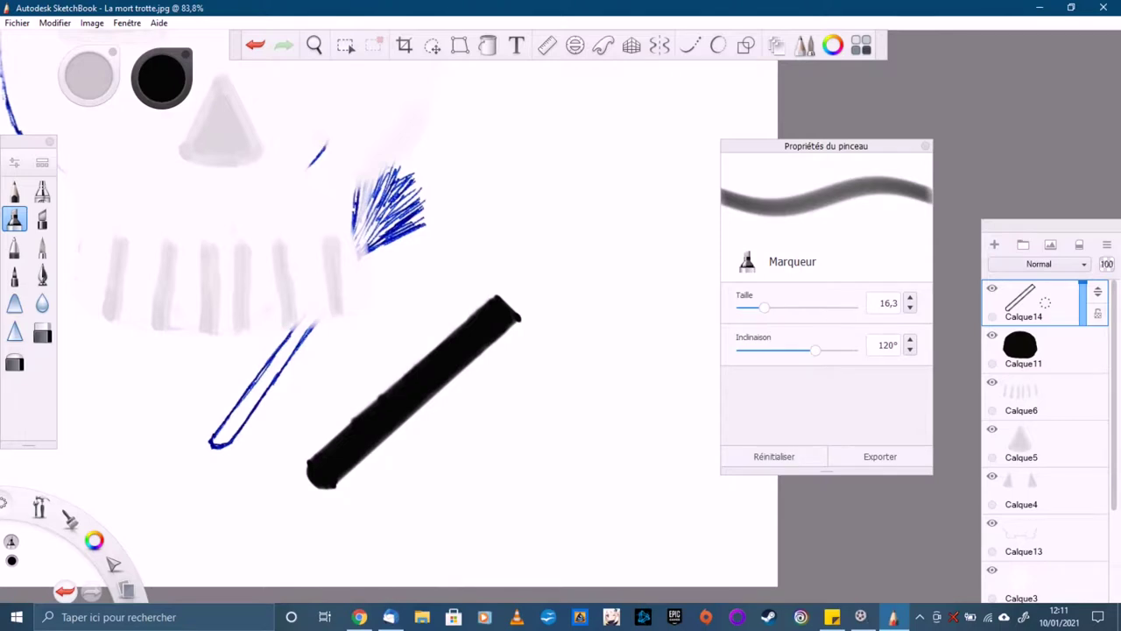
Add a layer above the bar and rotate the bar to a steeper angle matching the sketched stick
key(ctrl+shift+n)
key(space)
click(601, 351)
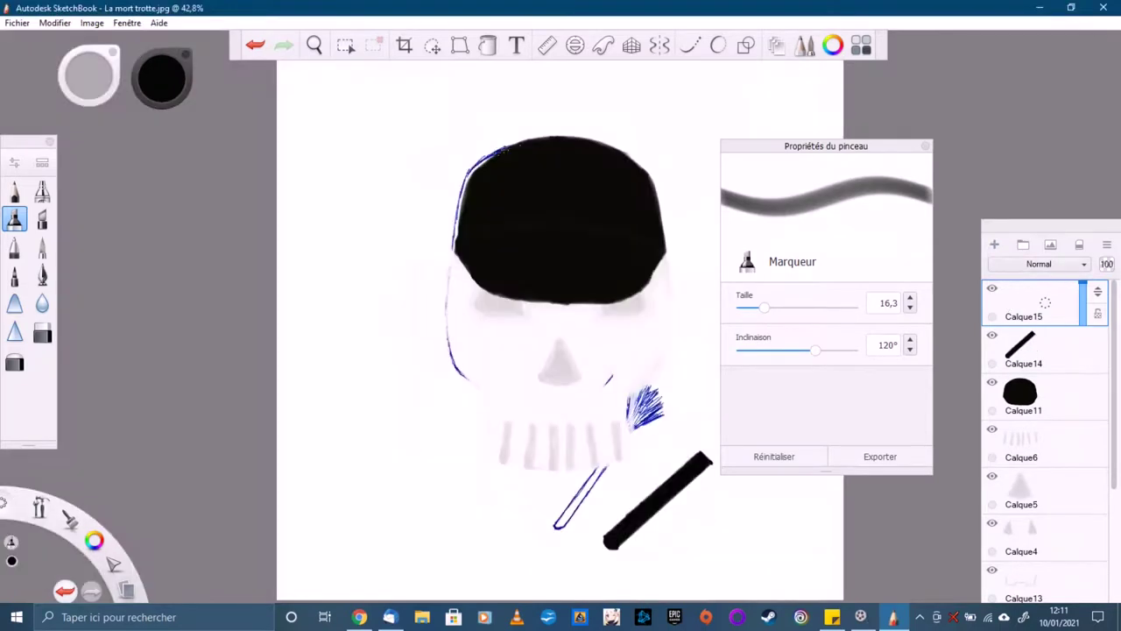
click(1024, 351)
key(v)
mouse_move(608, 463)
mouse_down()
mouse_move(657, 501)
mouse_move(646, 505)
mouse_move(643, 470)
mouse_move(656, 501)
mouse_up()
click(635, 491)
key(Return)
On the layer above the bar, draw dark grey crosswise bands along it with the marker at size 8.2
click(1034, 302)
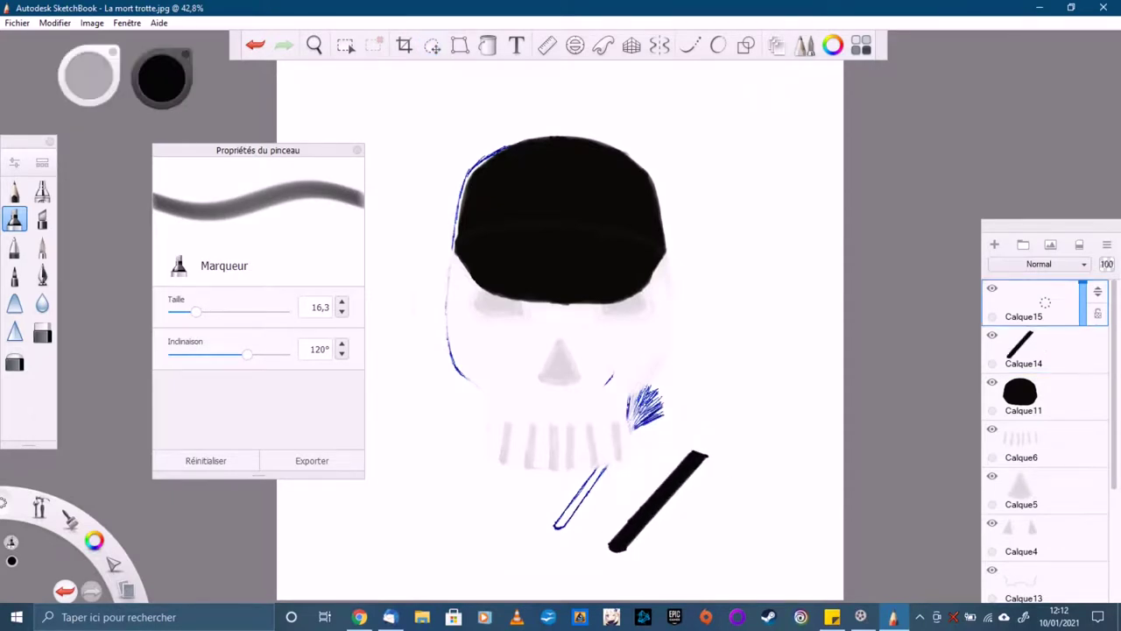
key(space)
drag(698, 544, 721, 388)
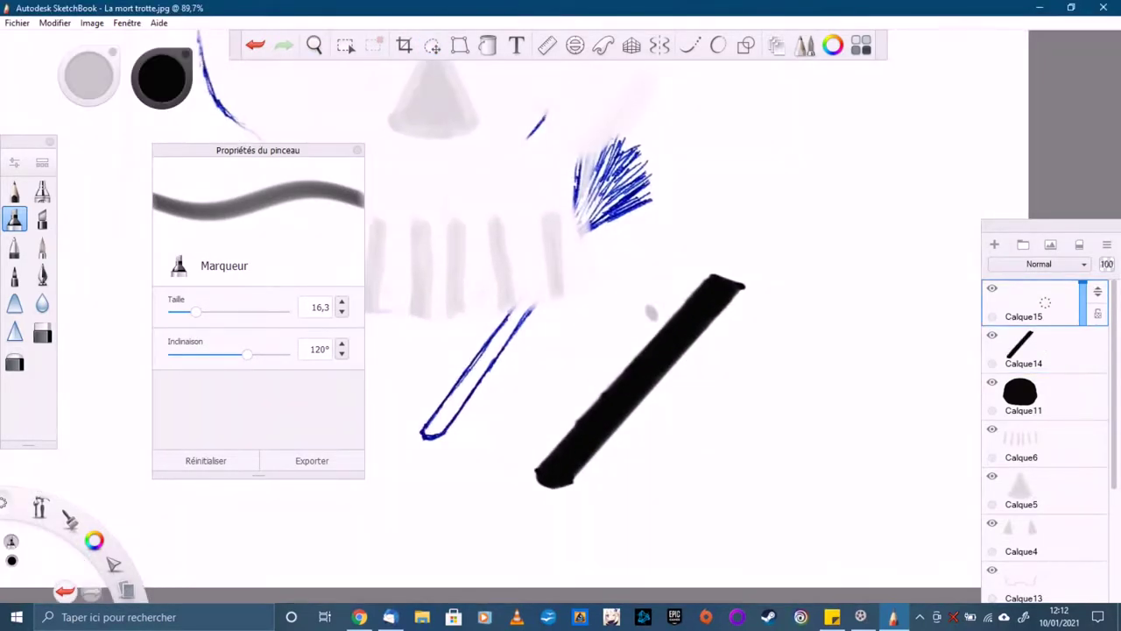
key(bracketleft)
key(bracketleft)
key(bracketleft)
key(r)
mouse_move(399, 453)
mouse_down()
mouse_move(409, 513)
mouse_move(551, 488)
mouse_move(572, 467)
mouse_up()
key(r)
key(r)
key(r)
key(r)
mouse_move(596, 413)
mouse_down()
mouse_move(605, 424)
mouse_move(650, 374)
mouse_up()
key(r)
key(r)
key(r)
key(r)
key(r)
key(s)
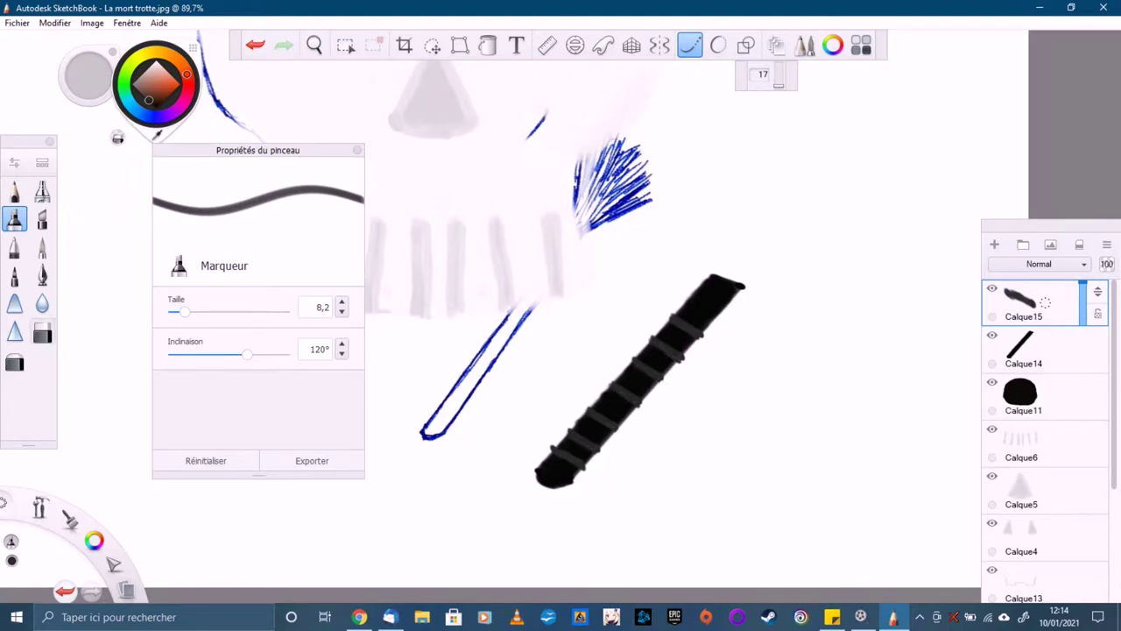
Trim the band ends overhanging the bar with the hard eraser at size 11.0 and merge the bands into the bar layer
key(e)
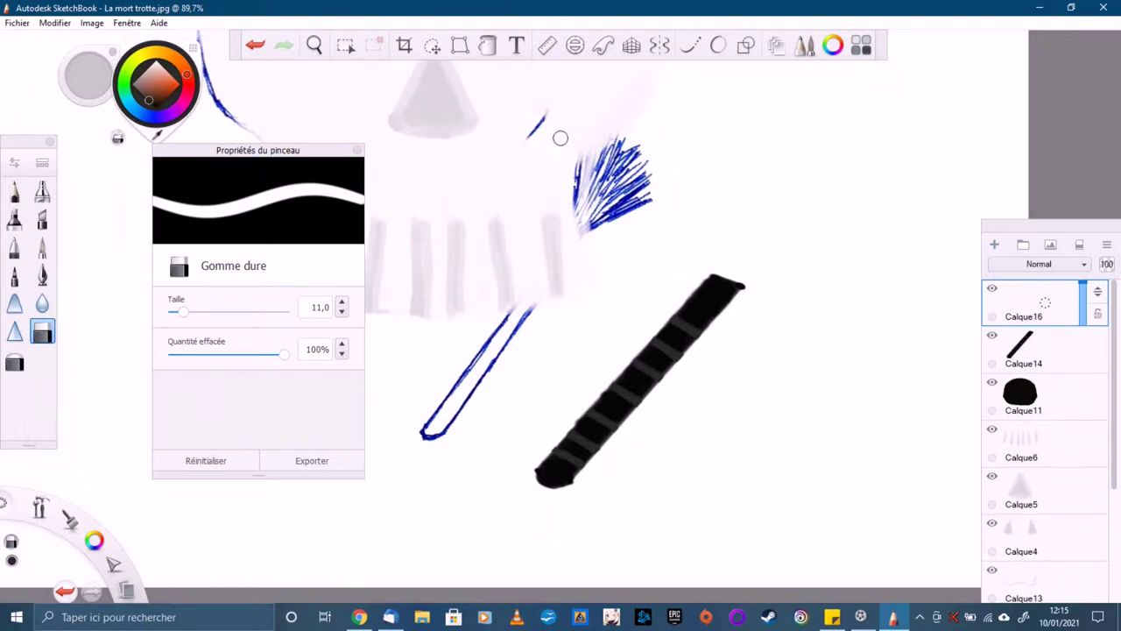
Draw three dark wavy strands rising from the upper end of the bar with the marker at size 8.2 and Steady Stroke at 17
key(b)
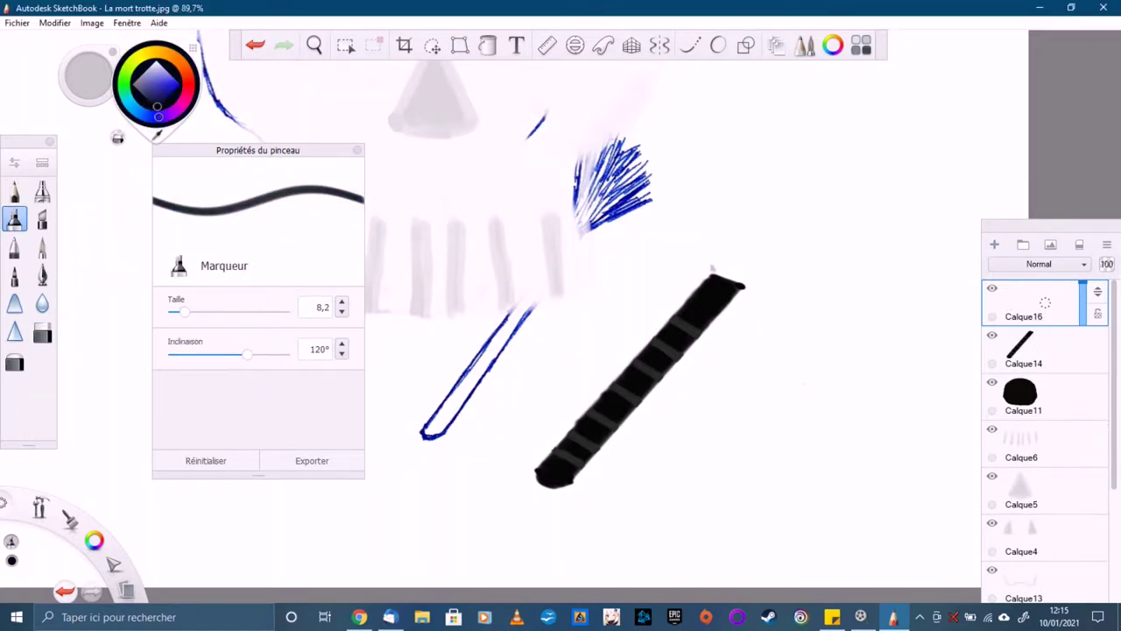
click(689, 45)
mouse_move(712, 275)
mouse_down()
mouse_move(707, 238)
mouse_move(736, 131)
mouse_move(745, 252)
mouse_move(797, 136)
mouse_up()
mouse_move(744, 284)
mouse_down()
mouse_move(830, 210)
mouse_move(859, 147)
mouse_up()
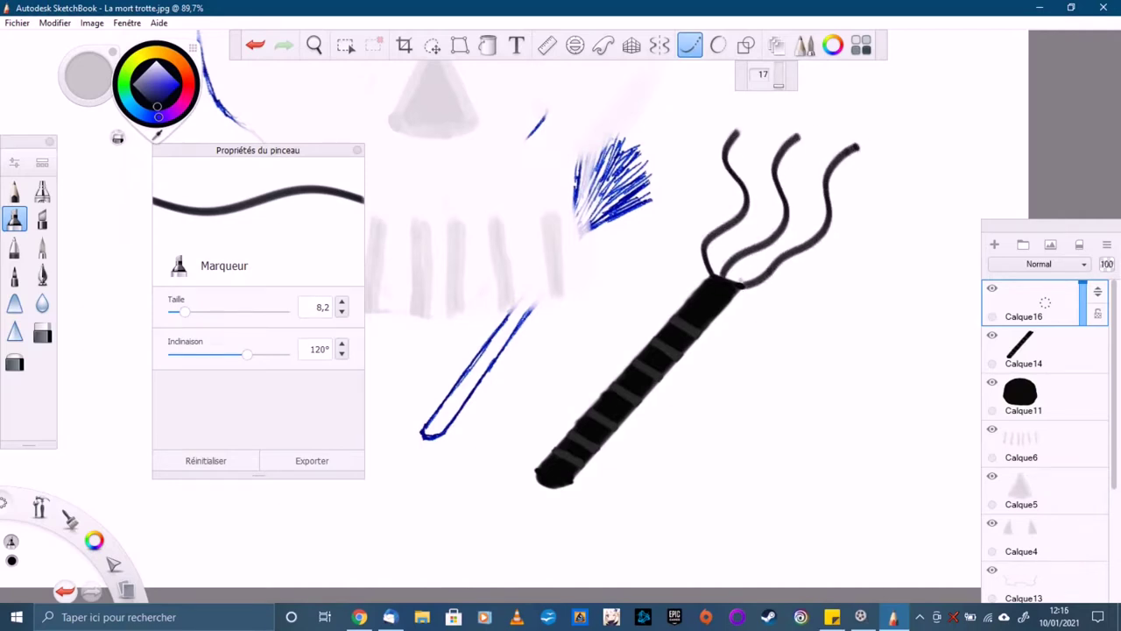
key(Escape)
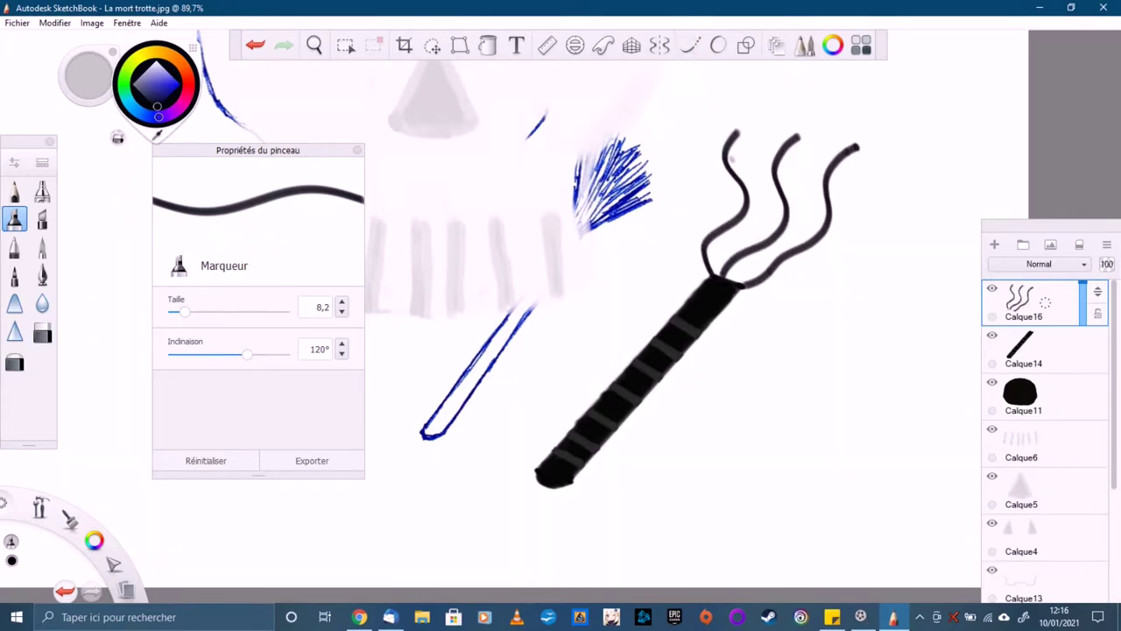
Thicken the three wavy strands with freehand marker strokes at size 8.2 and merge them into the bar layer
drag(743, 206, 710, 249)
mouse_move(788, 145)
mouse_down()
mouse_move(786, 215)
mouse_move(726, 279)
mouse_up()
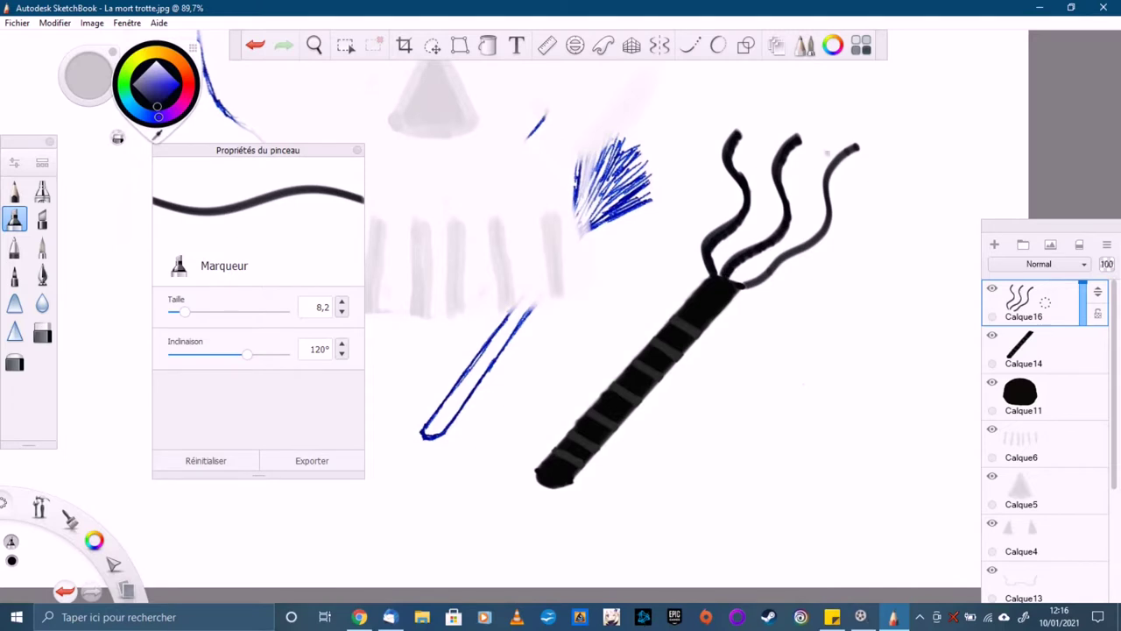
mouse_move(851, 148)
mouse_down()
mouse_move(814, 232)
mouse_move(749, 282)
mouse_move(675, 293)
mouse_up()
scroll(1043, 438, down, 1)
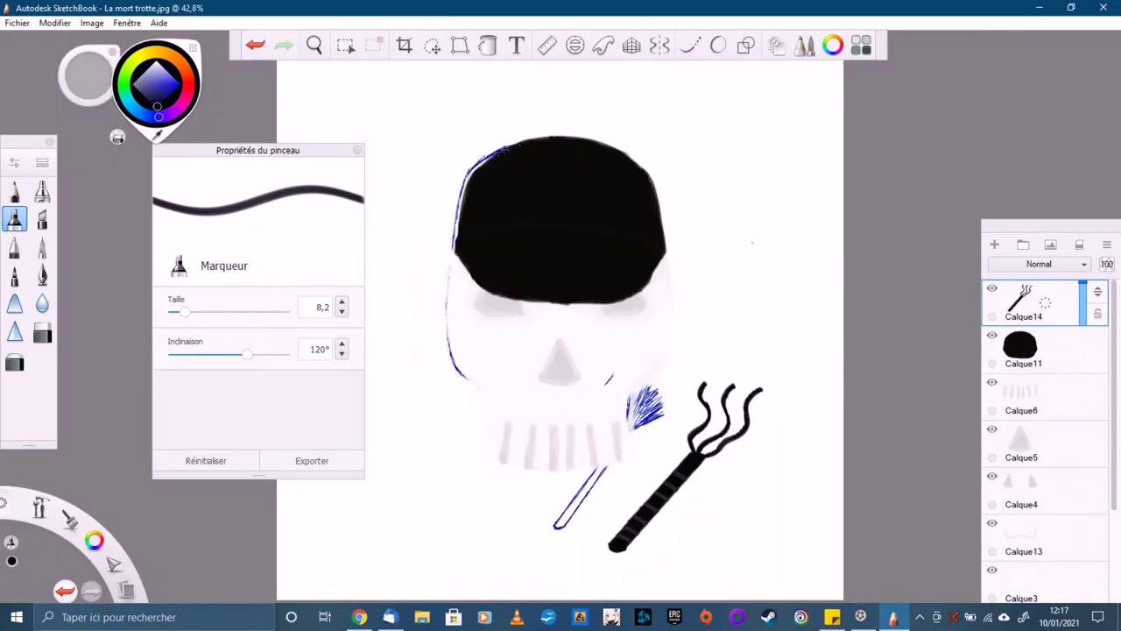
Turn the Union Jack background back on behind the skull and bring the whole canvas into view
scroll(1042, 525, down, 1)
click(991, 493)
scroll(1042, 438, up, 3)
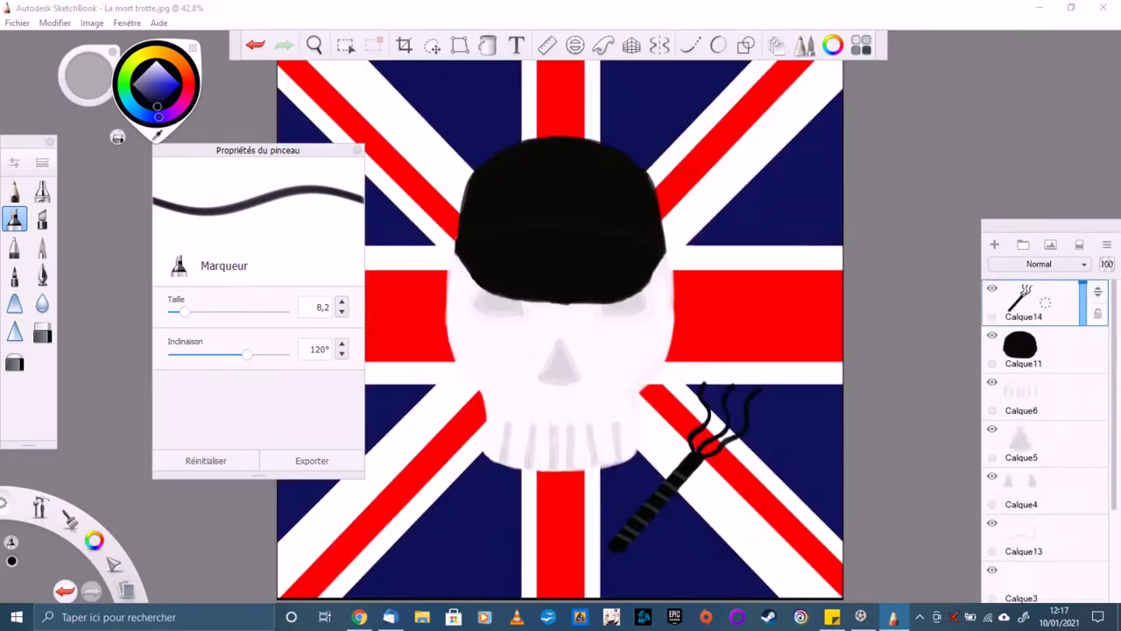
drag(613, 325, 380, 137)
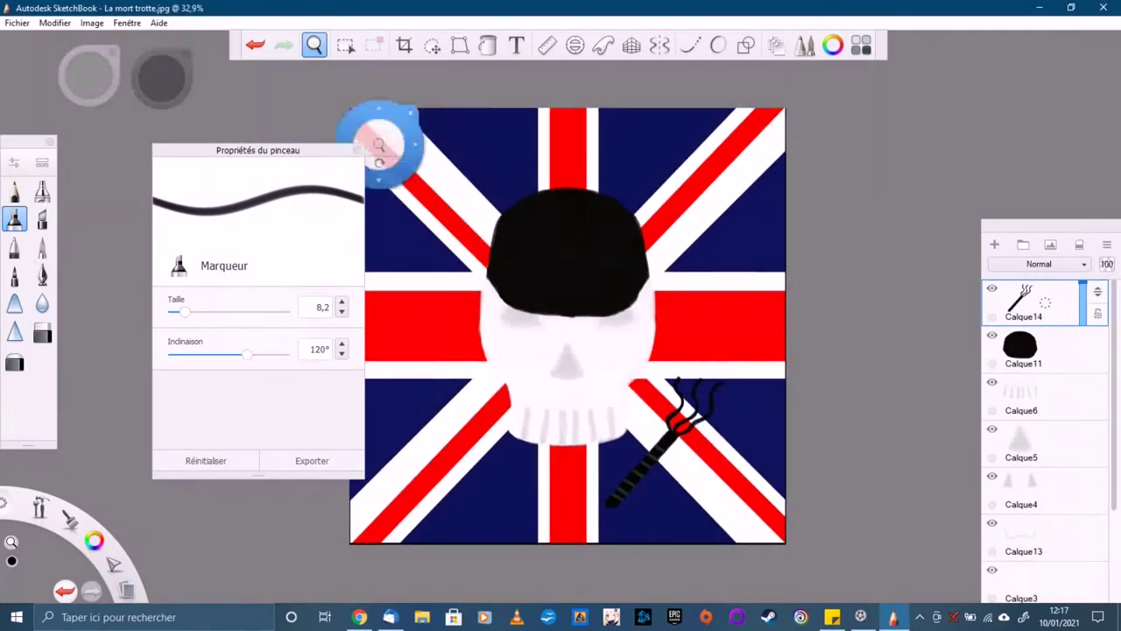